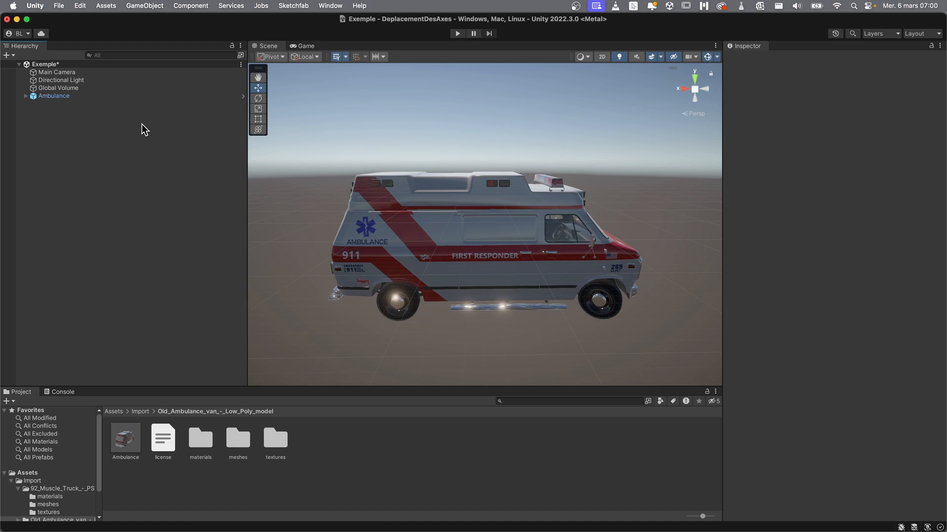
Select the Ambulance object and switch its transform handle orientation to Global
{"action": "left_click", "coordinate": [64, 98]}
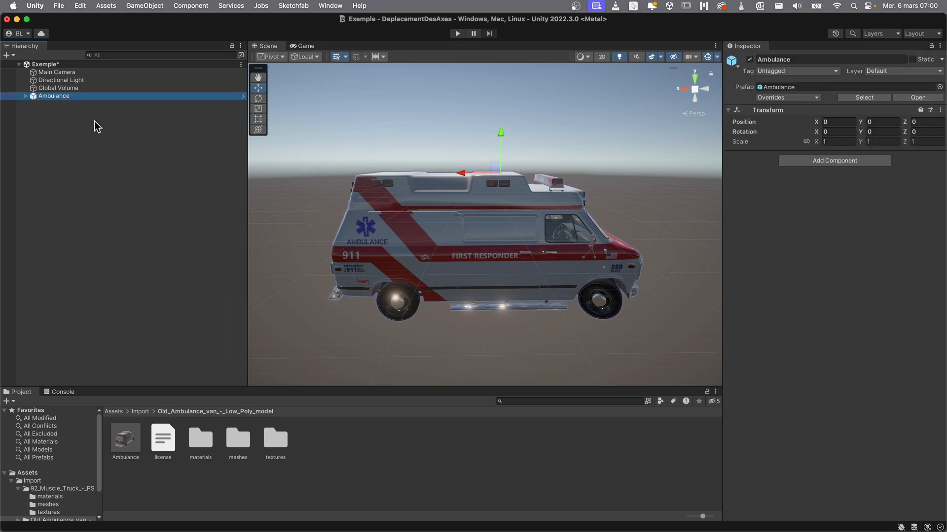
{"action": "left_click_drag", "start_coordinate": [358, 265], "coordinate": [483, 284], "text": "alt"}
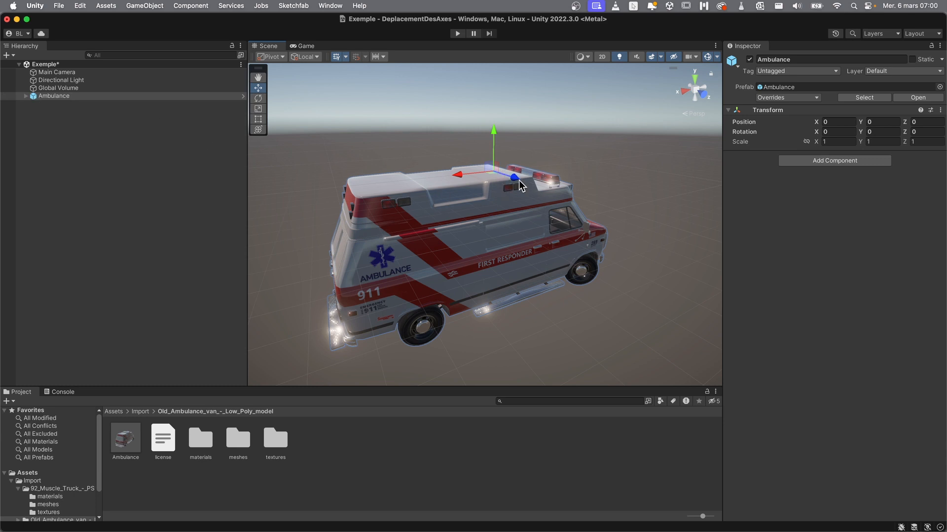
{"action": "left_click", "coordinate": [302, 57]}
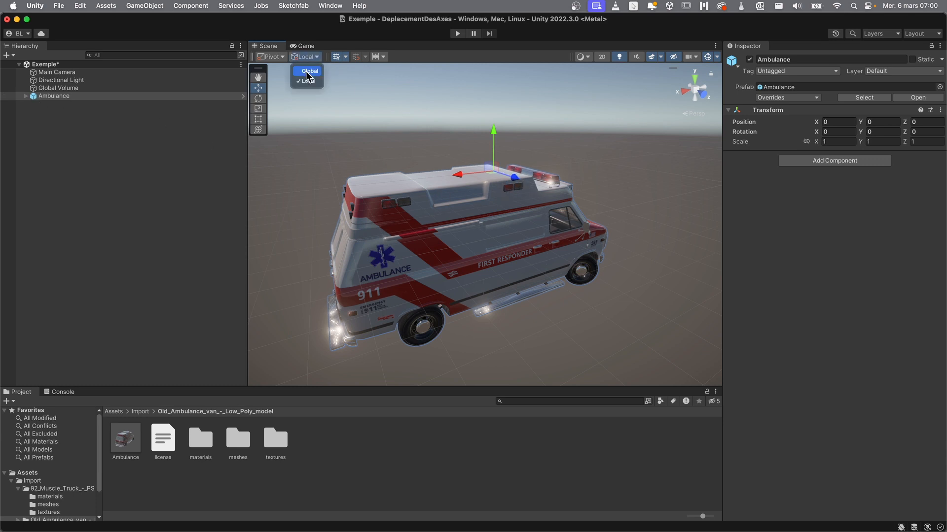
{"action": "left_click", "coordinate": [308, 72]}
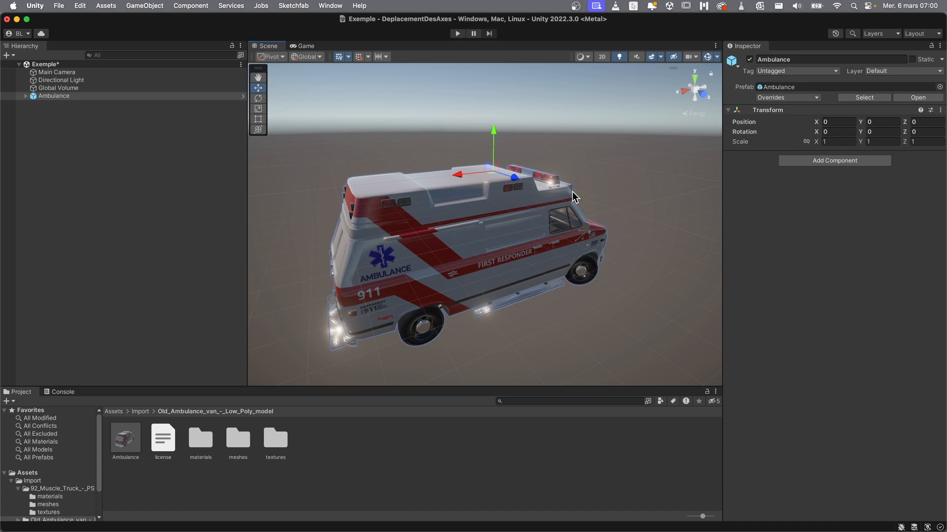
{"action": "key", "text": "alt"}
{"action": "left_click_drag", "start_coordinate": [549, 225], "coordinate": [571, 253], "text": "alt"}
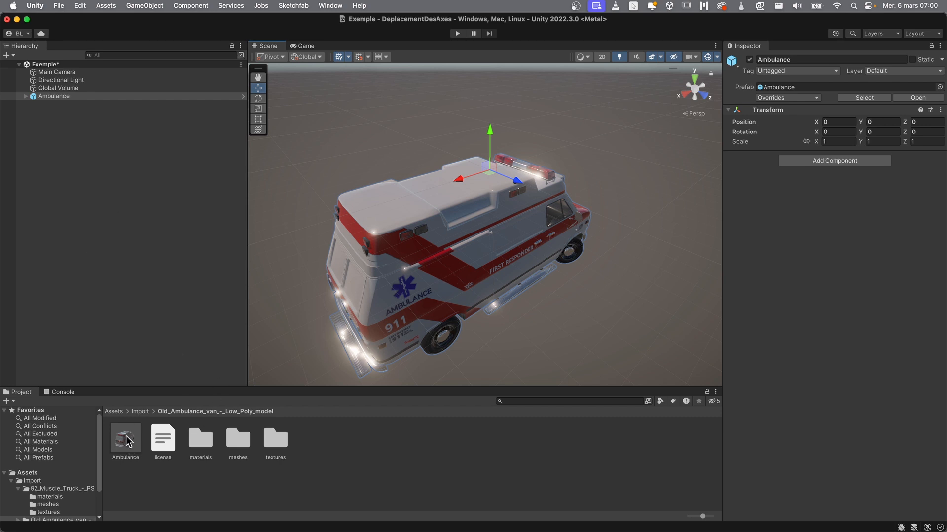
Unpack the Ambulance prefab instance one level and expand it to show its child object
{"action": "right_click", "coordinate": [54, 101]}
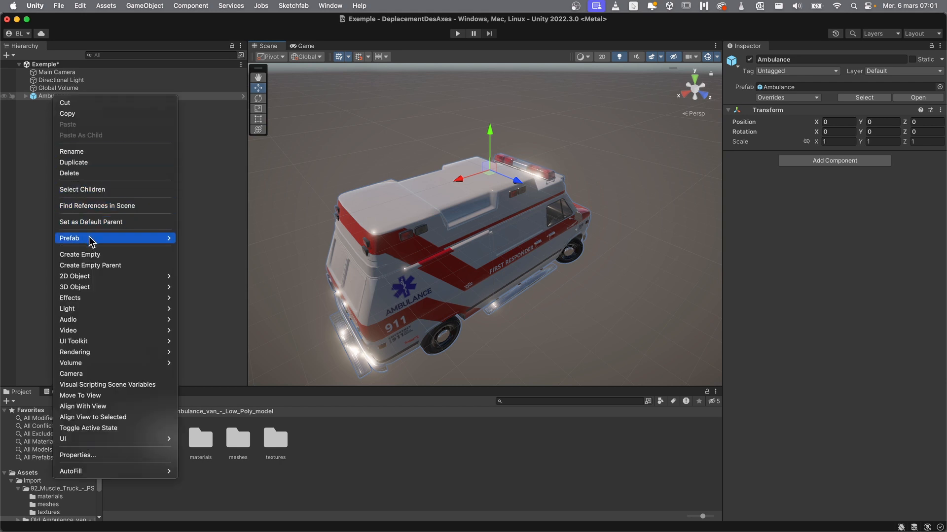
{"action": "mouse_move", "coordinate": [92, 241]}
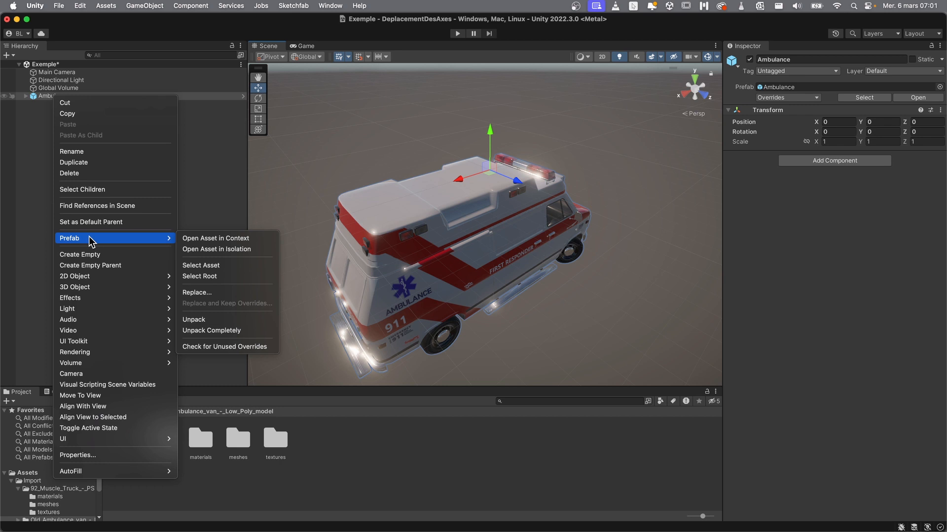
{"action": "left_click", "coordinate": [223, 321]}
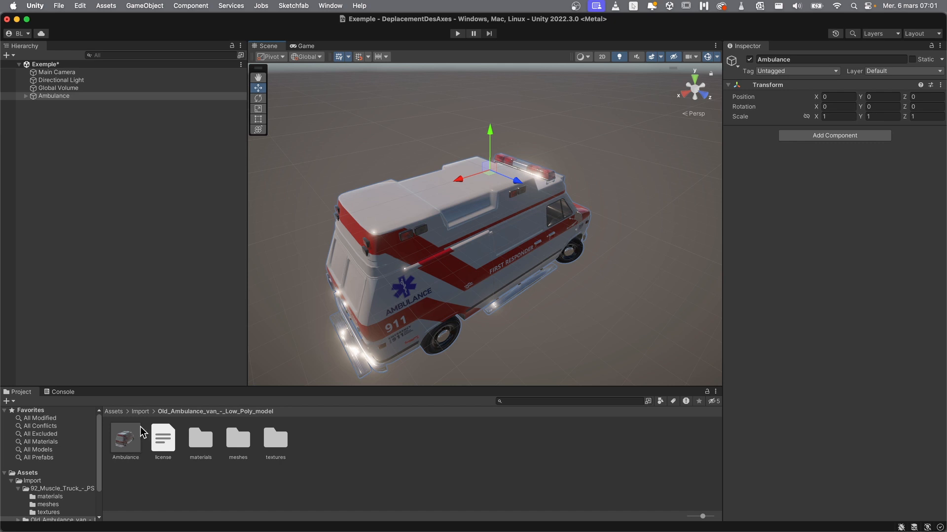
{"action": "left_click", "coordinate": [25, 95]}
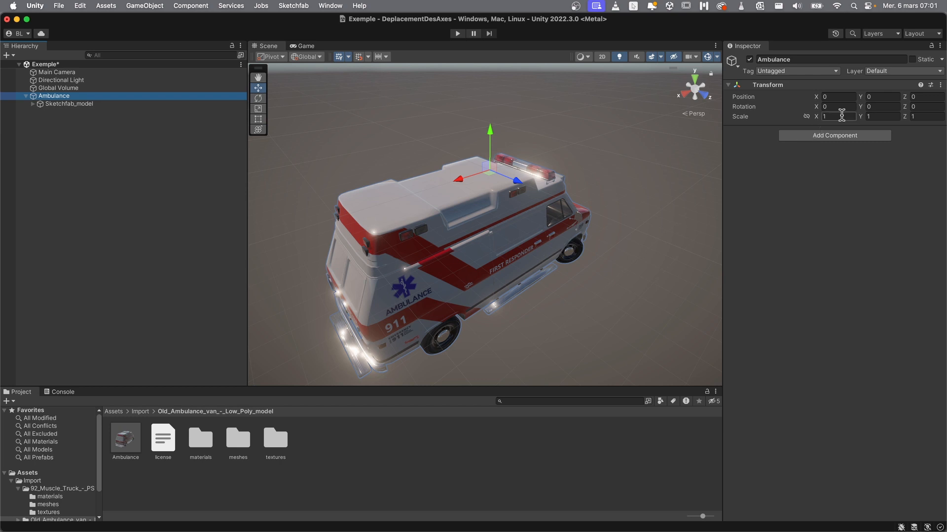
Set the Ambulance's Y rotation to 90 and switch the transform handle orientation to Local
{"action": "left_click_drag", "start_coordinate": [861, 107], "coordinate": [895, 107]}
{"action": "double_click", "coordinate": [882, 107]}
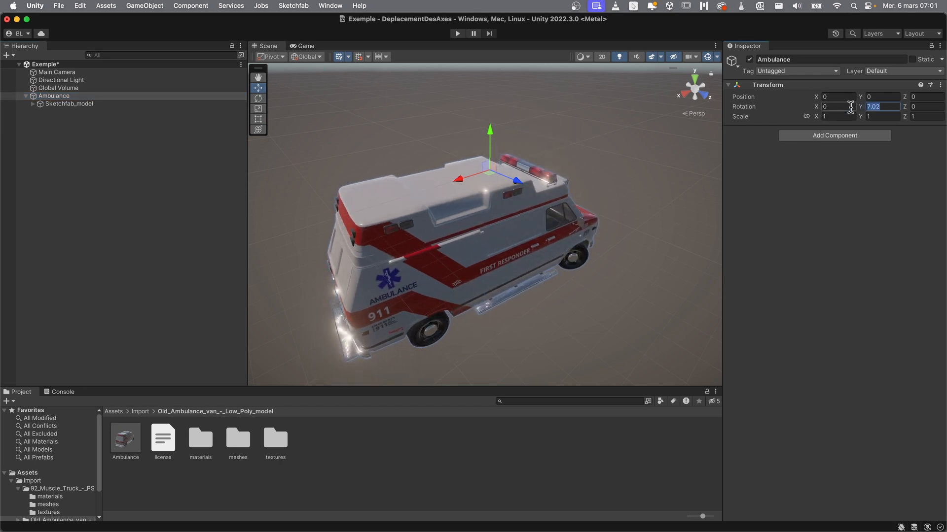
{"action": "type", "text": "90"}
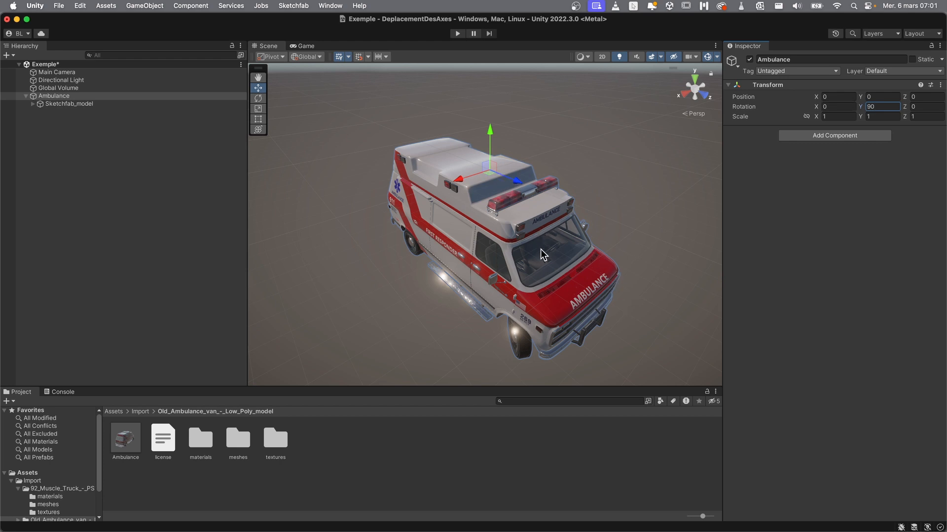
{"action": "left_click", "coordinate": [319, 61]}
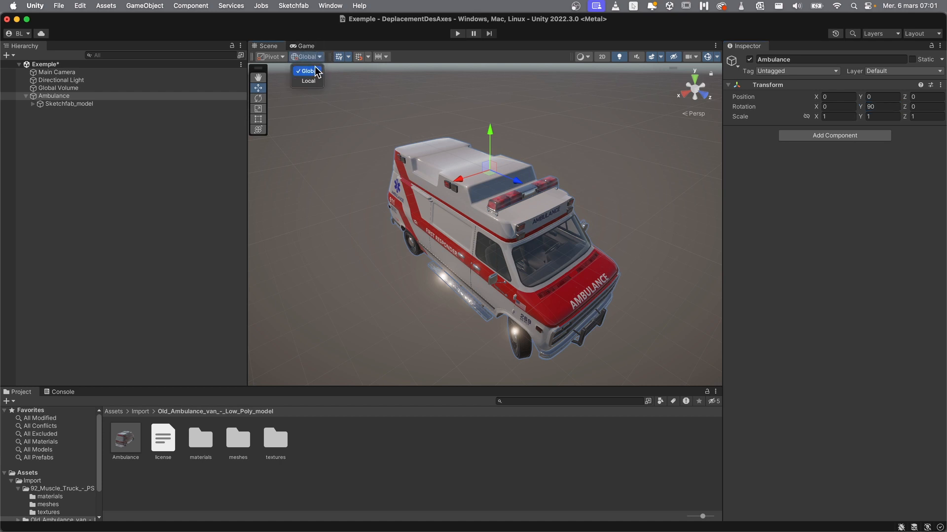
{"action": "left_click", "coordinate": [314, 77]}
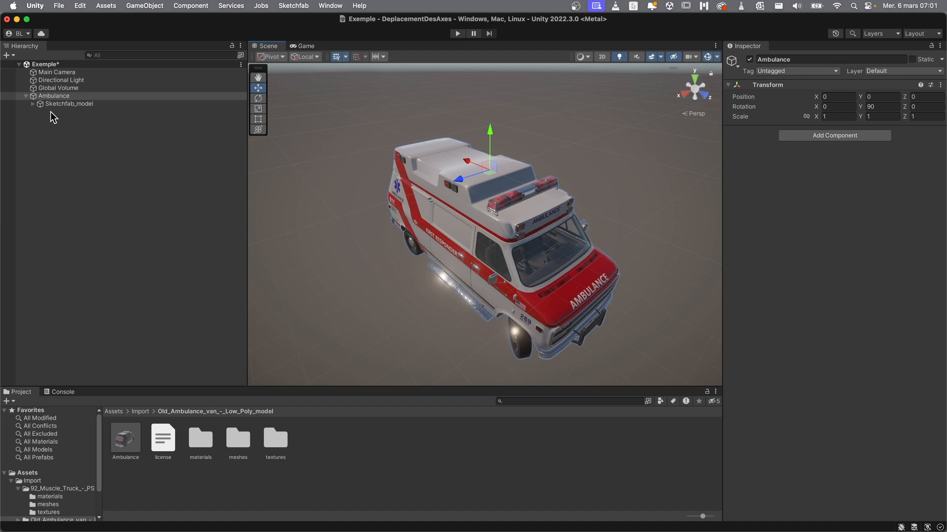
Expand the Ambulance hierarchy down to RootNode's parts and set the Z rotation of Wheel_FR to 0
{"action": "left_click", "coordinate": [33, 104]}
{"action": "left_click", "coordinate": [40, 112]}
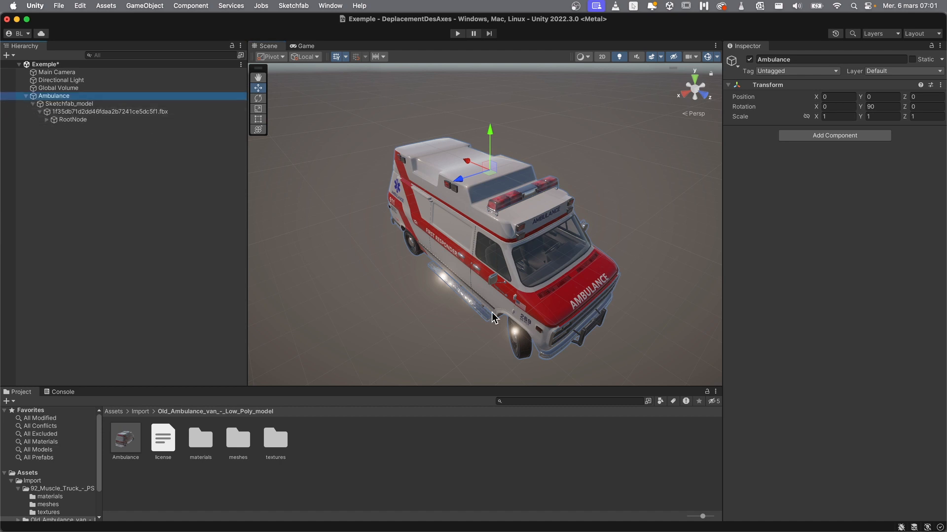
{"action": "left_click_drag", "start_coordinate": [493, 313], "coordinate": [481, 261], "text": "alt"}
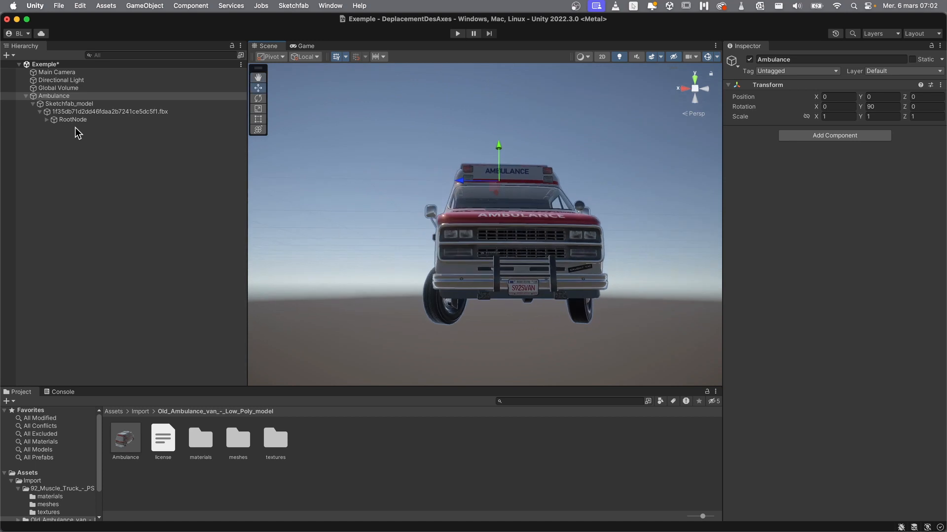
{"action": "left_click", "coordinate": [47, 122]}
{"action": "left_click", "coordinate": [47, 120]}
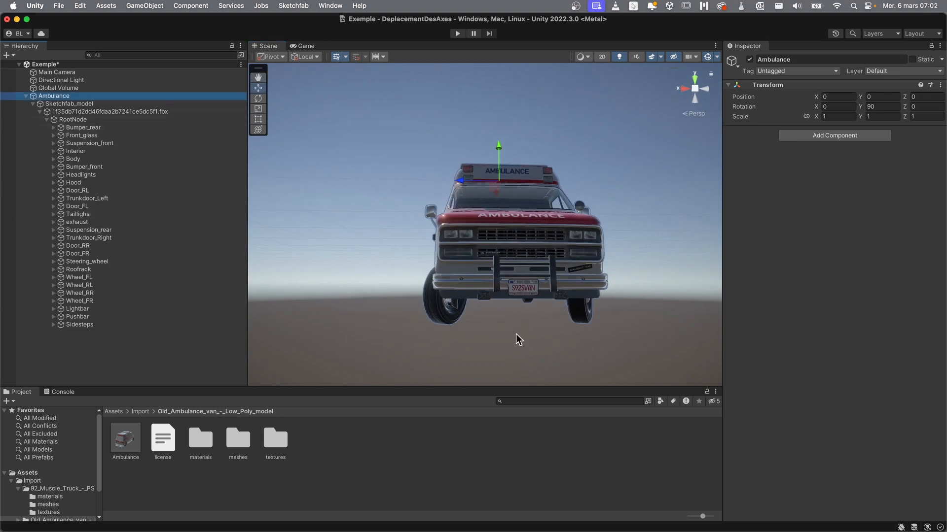
{"action": "mouse_move", "coordinate": [495, 305]}
{"action": "left_mouse_down", "text": "alt"}
{"action": "mouse_move", "coordinate": [548, 291]}
{"action": "mouse_move", "coordinate": [493, 293]}
{"action": "left_mouse_up", "text": "alt"}
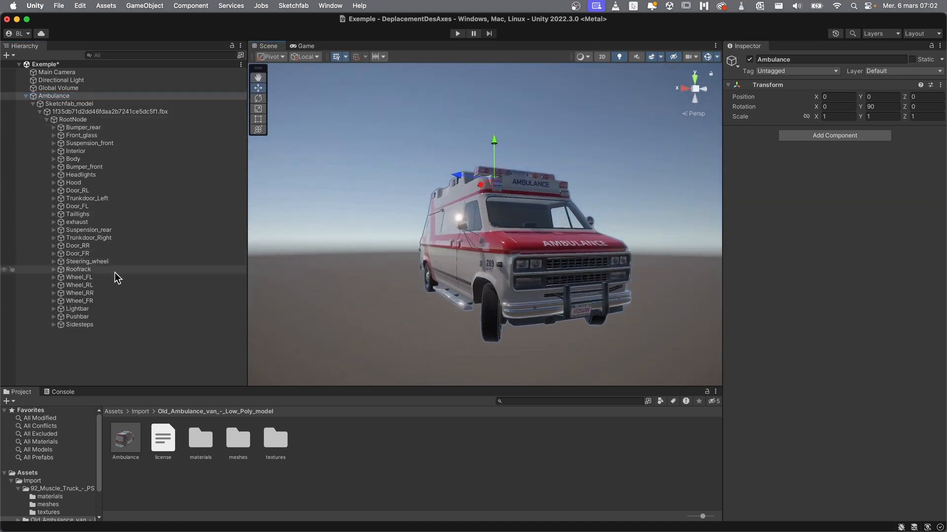
{"action": "left_click", "coordinate": [106, 300]}
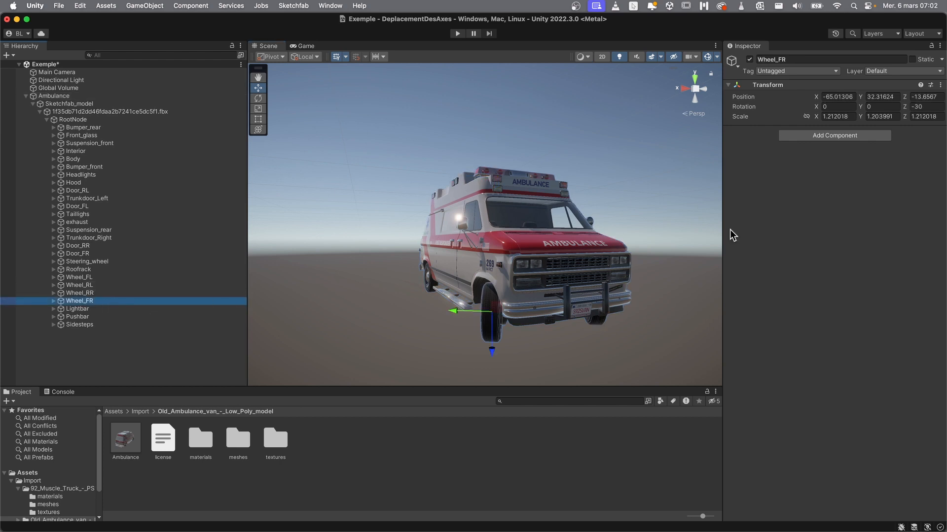
{"action": "left_click", "coordinate": [930, 107]}
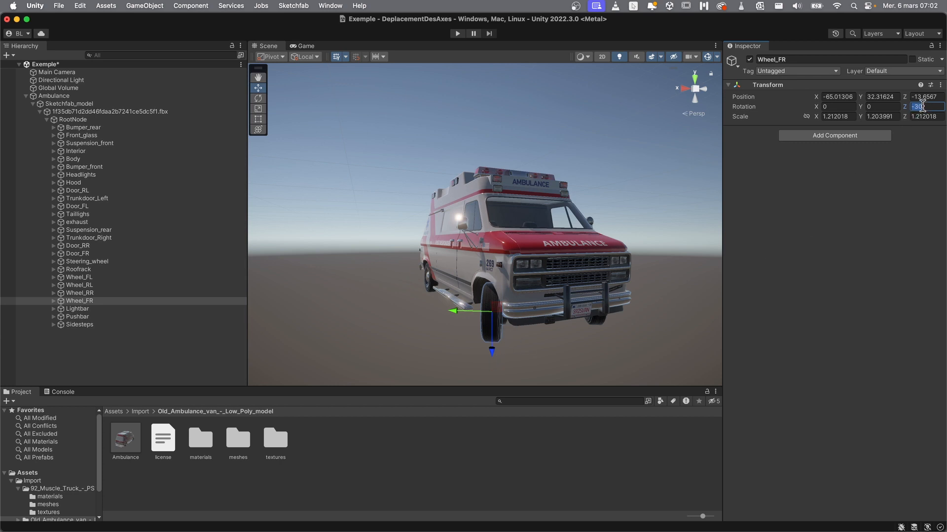
{"action": "type", "text": "0"}
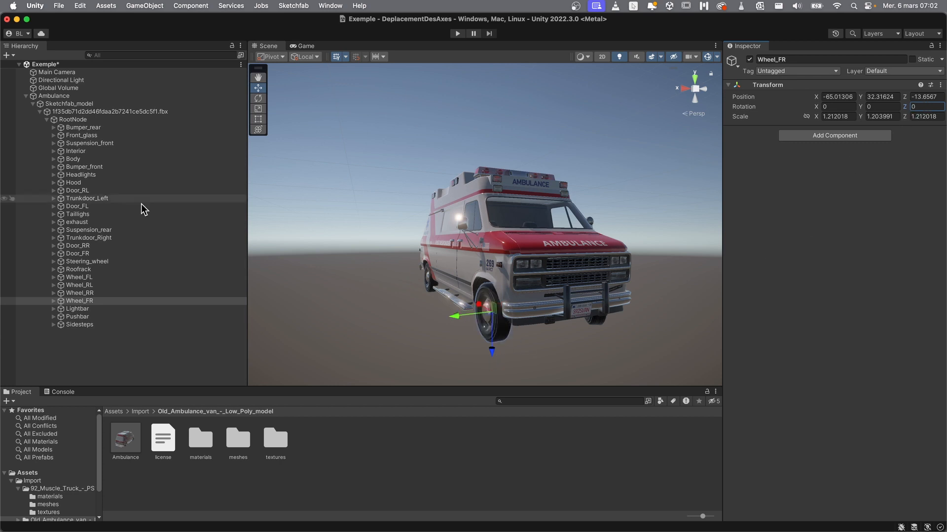
Set the Z rotation of Wheel_FL to 0
{"action": "left_click_drag", "start_coordinate": [355, 304], "coordinate": [444, 281], "text": "alt"}
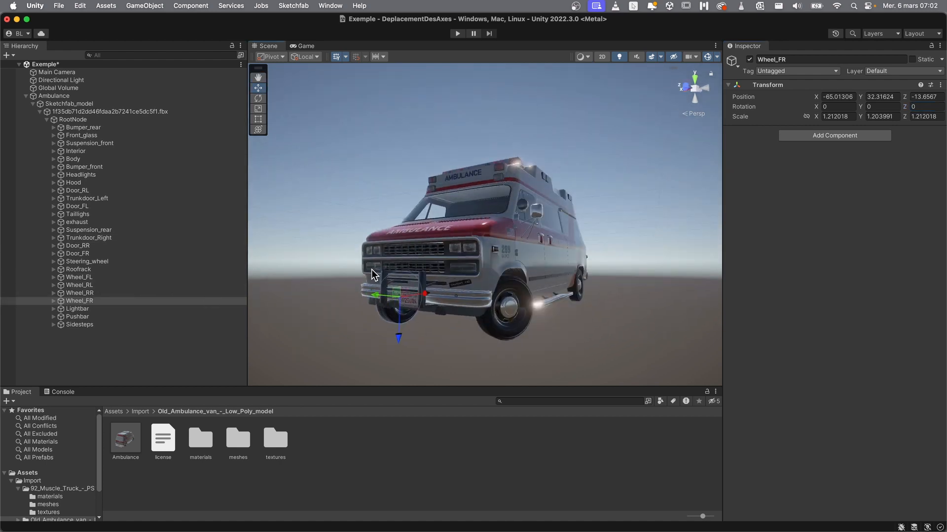
{"action": "left_click", "coordinate": [120, 278]}
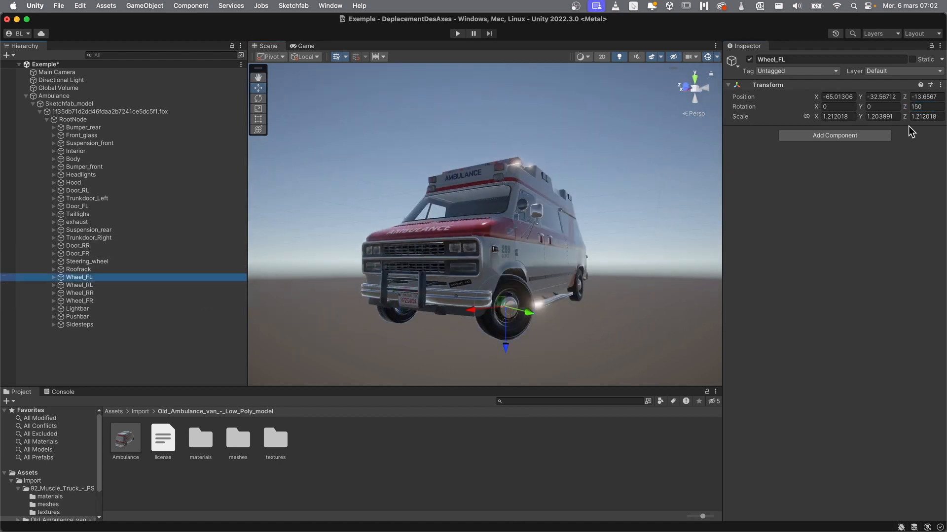
{"action": "left_click", "coordinate": [922, 107]}
{"action": "type", "text": "0"}
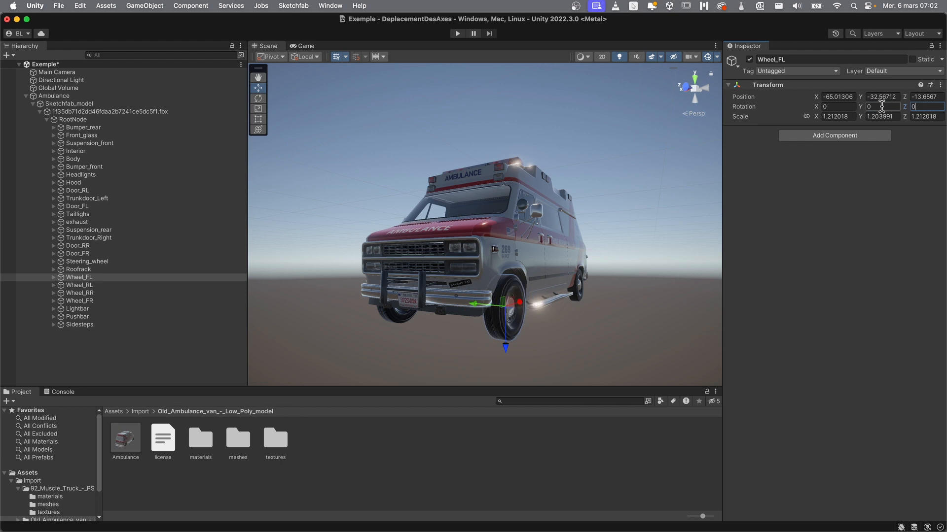
Collapse RootNode and examine the transforms and axes of Sketchfab_model, its .fbx child and RootNode
{"action": "left_click_drag", "start_coordinate": [622, 292], "coordinate": [465, 291], "text": "alt"}
{"action": "mouse_move", "coordinate": [530, 308]}
{"action": "left_mouse_down", "text": "alt"}
{"action": "mouse_move", "coordinate": [598, 330]}
{"action": "mouse_move", "coordinate": [598, 307]}
{"action": "mouse_move", "coordinate": [538, 321]}
{"action": "left_mouse_up", "text": "alt"}
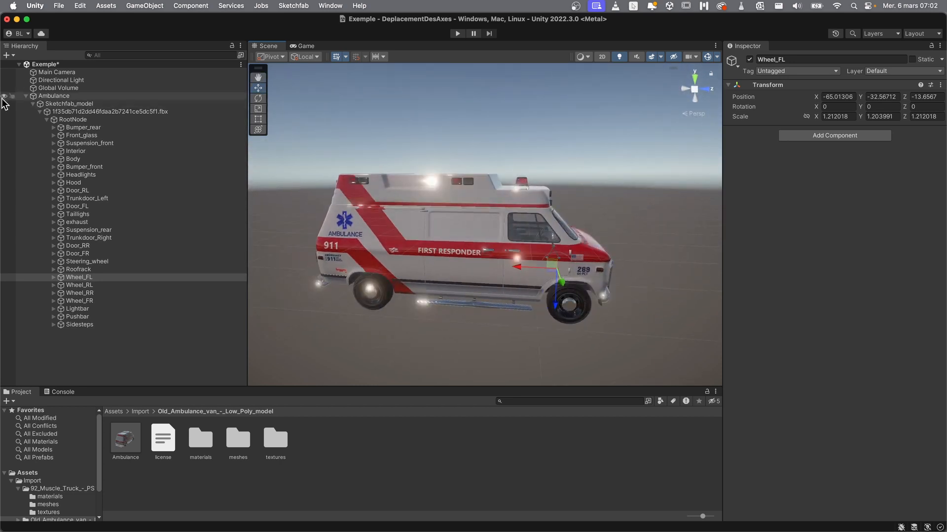
{"action": "left_click", "coordinate": [48, 120]}
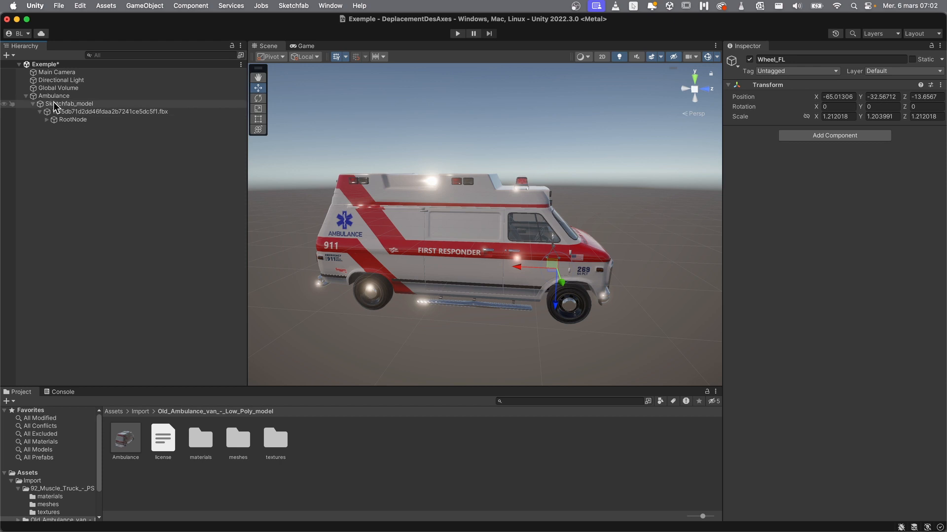
{"action": "left_click", "coordinate": [56, 104]}
{"action": "left_click", "coordinate": [73, 113]}
{"action": "left_click", "coordinate": [75, 121]}
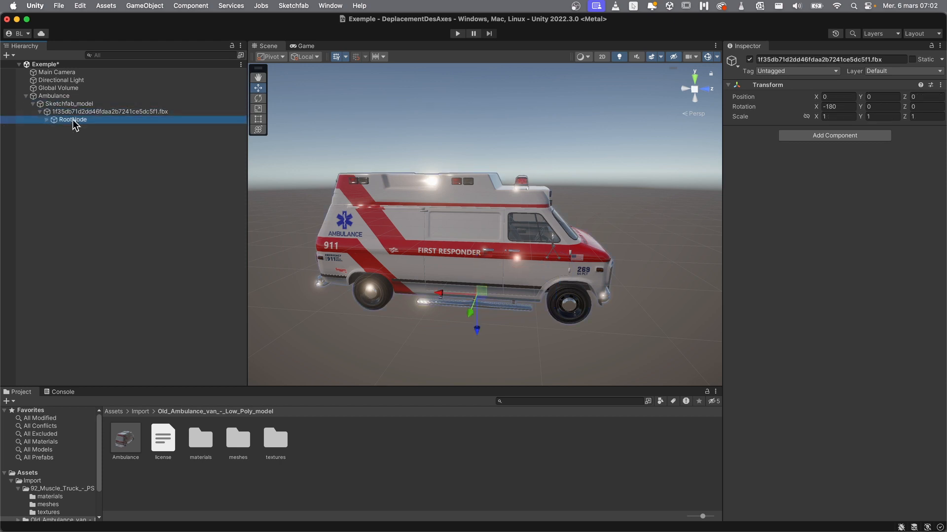
{"action": "left_click", "coordinate": [47, 119]}
{"action": "left_click", "coordinate": [46, 120]}
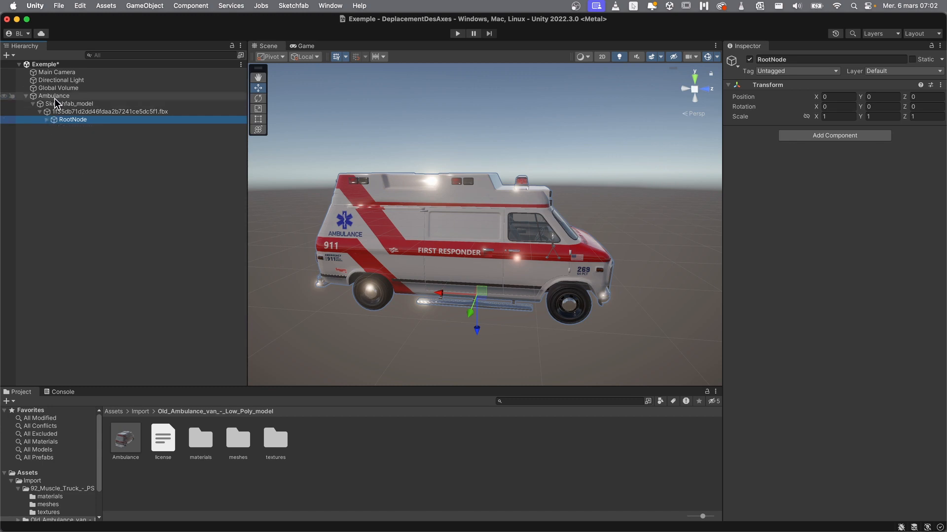
Create an empty object at the root of the scene and reset its transform
{"action": "left_click", "coordinate": [68, 148]}
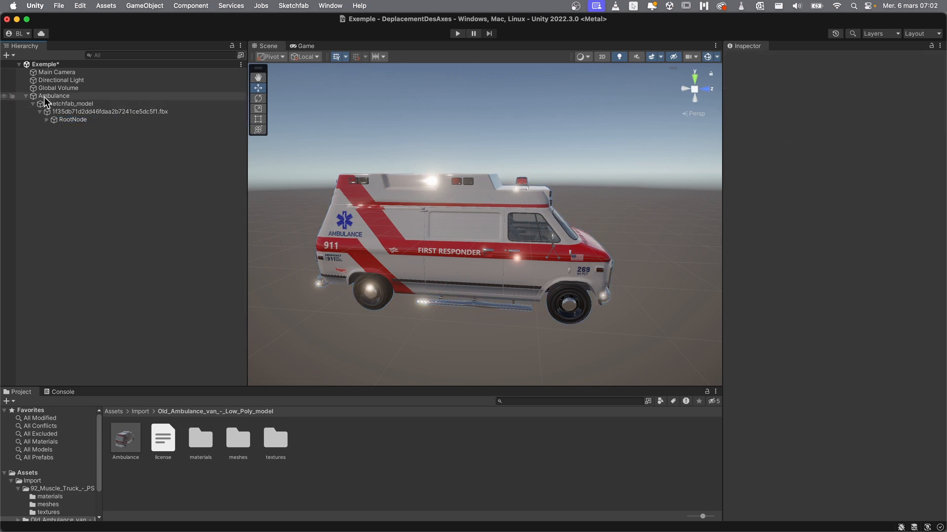
{"action": "right_click", "coordinate": [59, 160]}
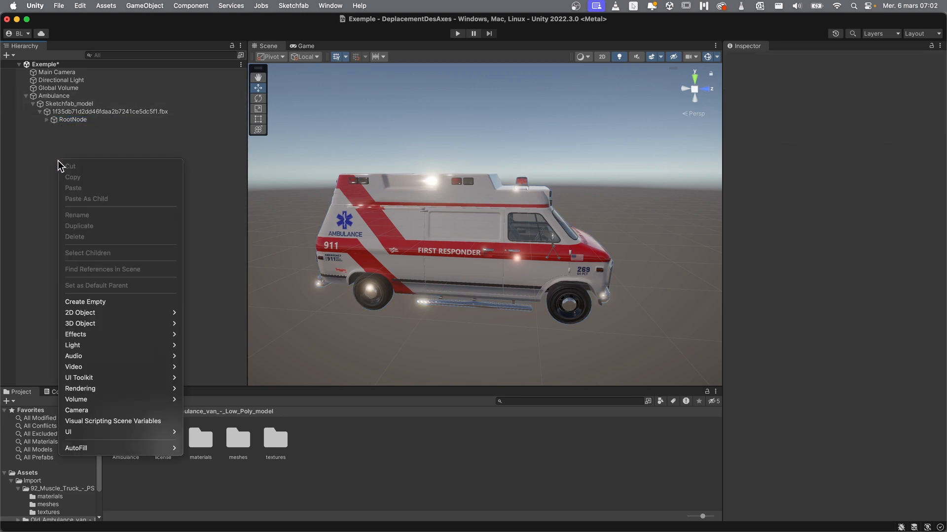
{"action": "left_click", "coordinate": [118, 302]}
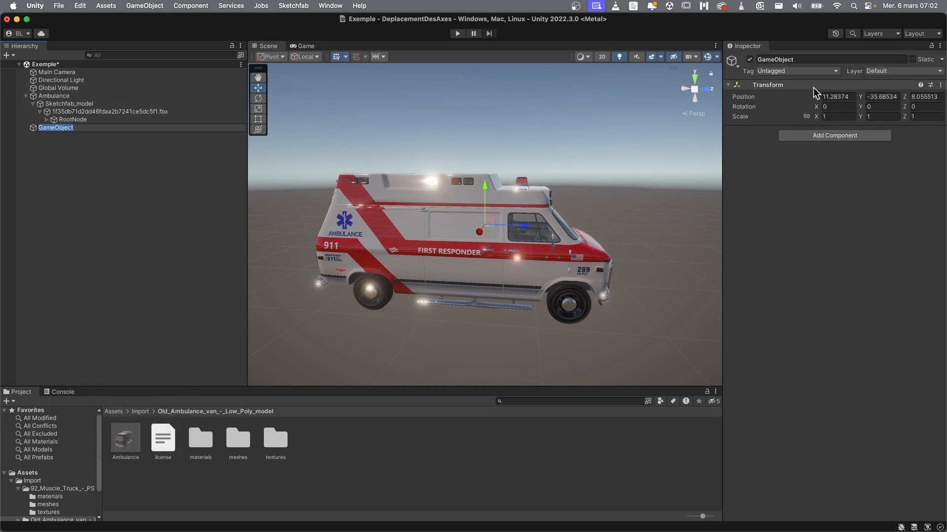
{"action": "right_click", "coordinate": [785, 86]}
{"action": "left_click", "coordinate": [797, 101]}
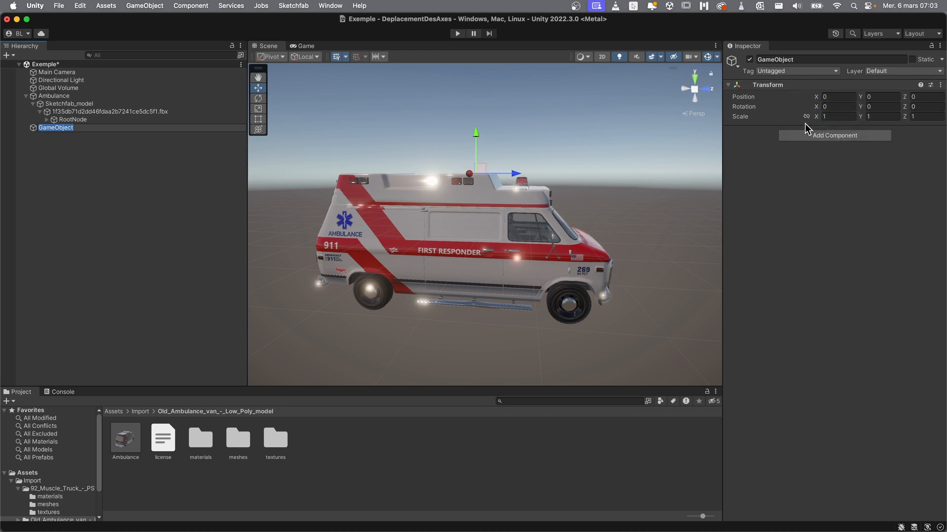
Create an empty child object inside the new root GameObject and name it Vehicule
{"action": "left_click", "coordinate": [44, 140]}
{"action": "left_click", "coordinate": [45, 128]}
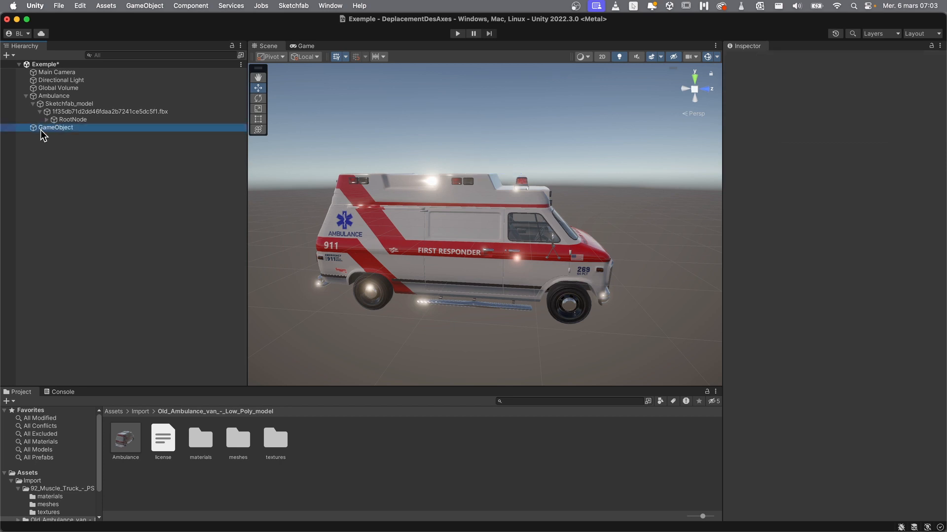
{"action": "right_click", "coordinate": [46, 129]}
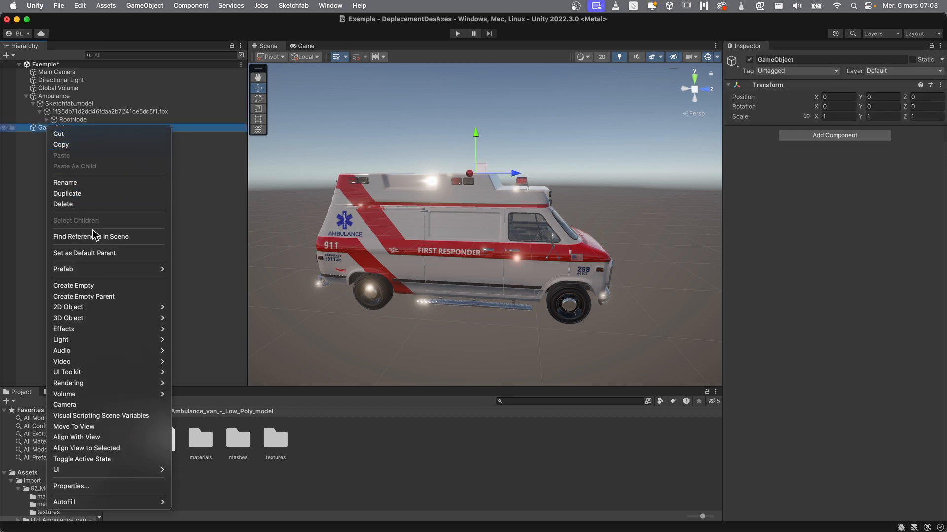
{"action": "left_click", "coordinate": [119, 286]}
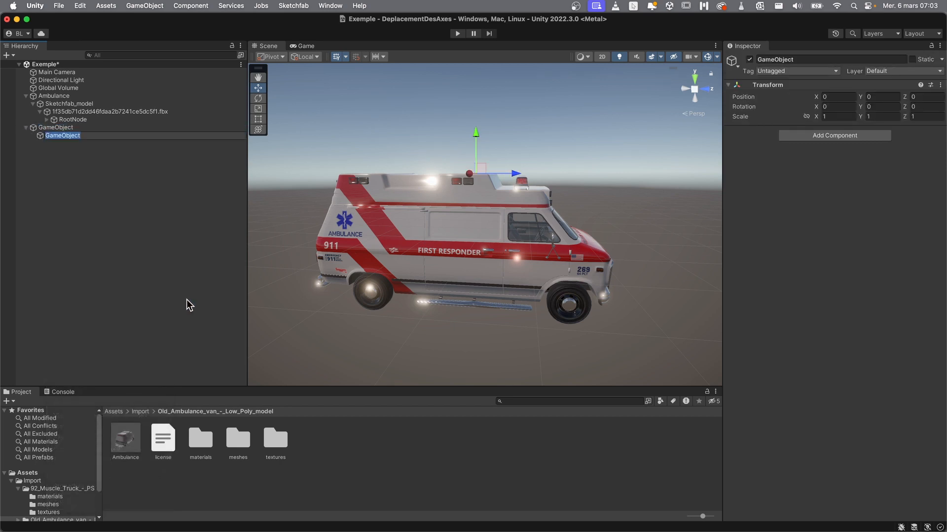
{"action": "type", "text": "Vehicule"}
{"action": "key", "text": "Return"}
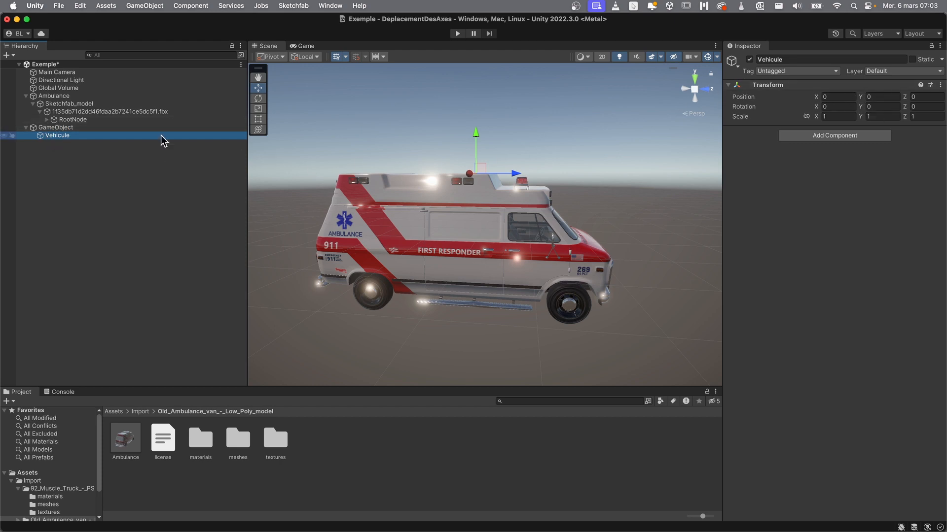
Move every RootNode part except the four wheels into the Vehicule object and collapse Vehicule
{"action": "left_click", "coordinate": [47, 119]}
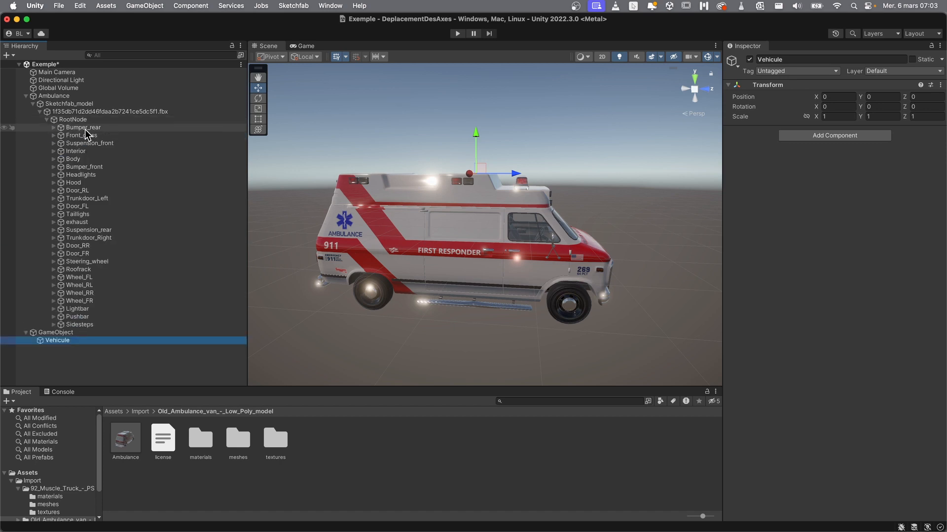
{"action": "left_click", "coordinate": [85, 128]}
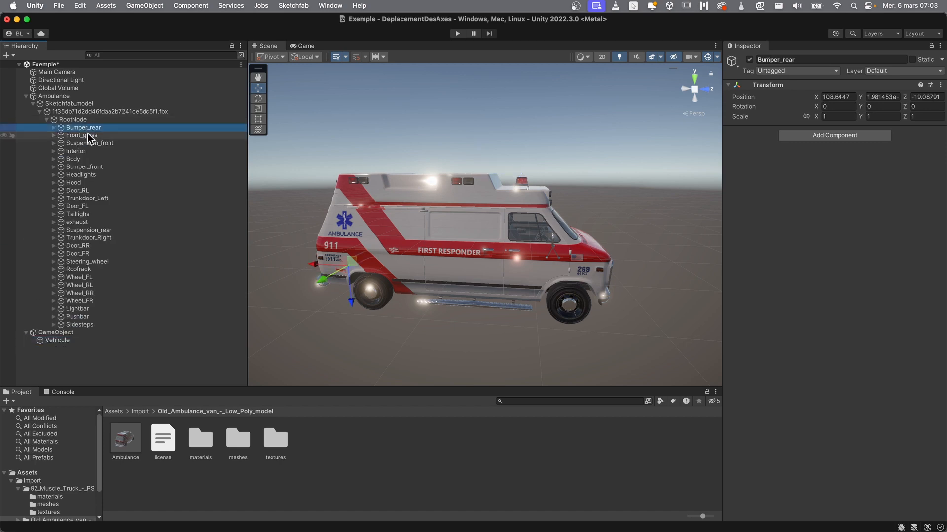
{"action": "left_click", "coordinate": [96, 269], "text": "super"}
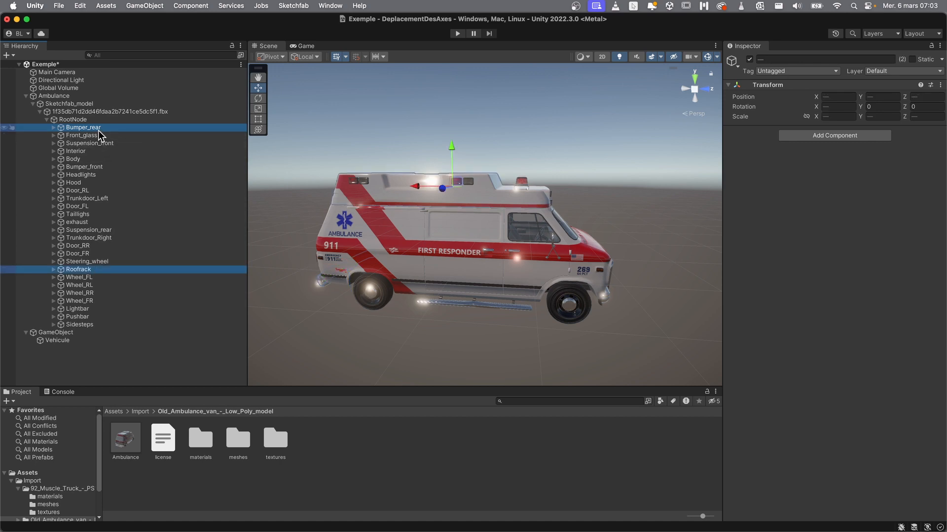
{"action": "left_click", "coordinate": [98, 130]}
{"action": "left_click", "coordinate": [92, 268], "text": "shift"}
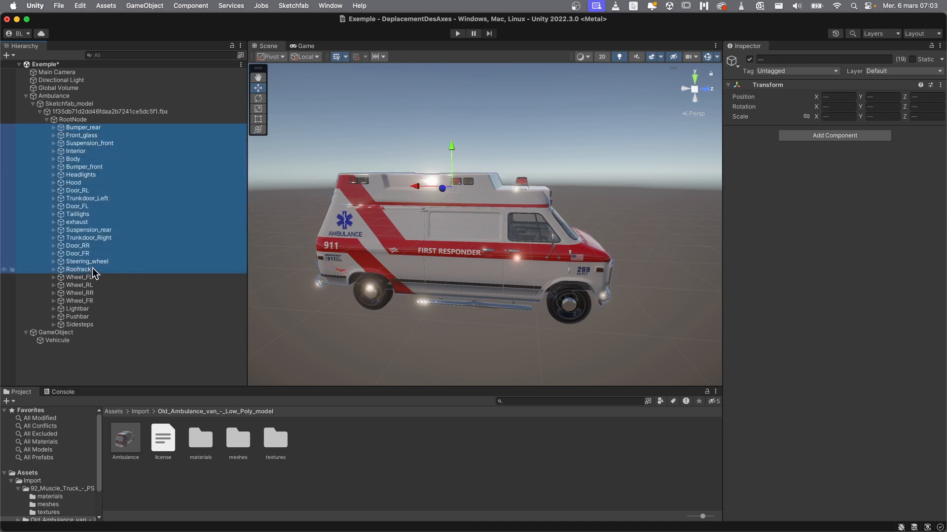
{"action": "left_click", "coordinate": [90, 309], "text": "super"}
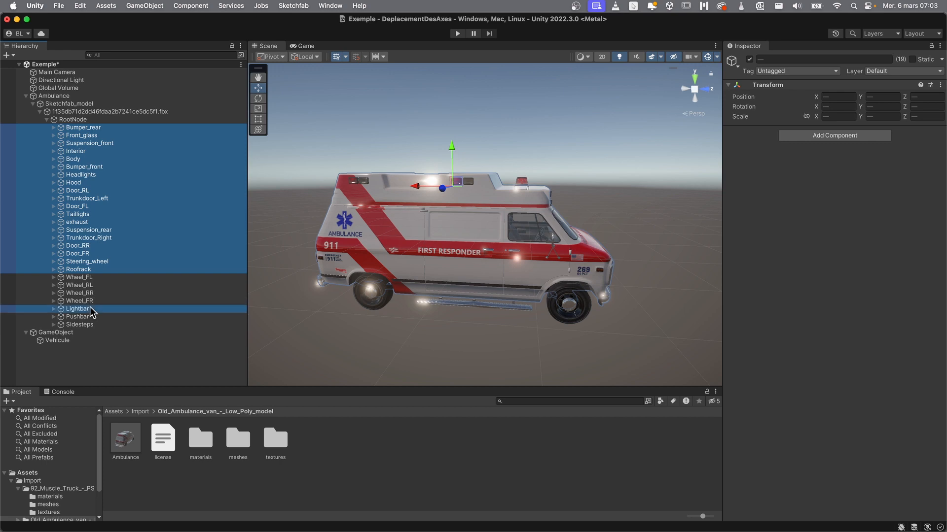
{"action": "left_click", "coordinate": [89, 316], "text": "super"}
{"action": "left_click", "coordinate": [90, 323], "text": "super"}
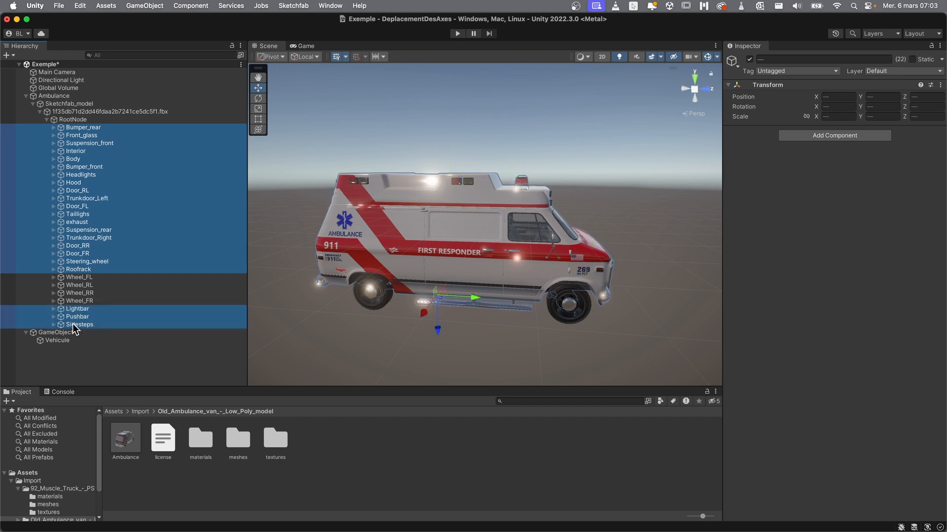
{"action": "left_click_drag", "start_coordinate": [74, 328], "coordinate": [59, 345]}
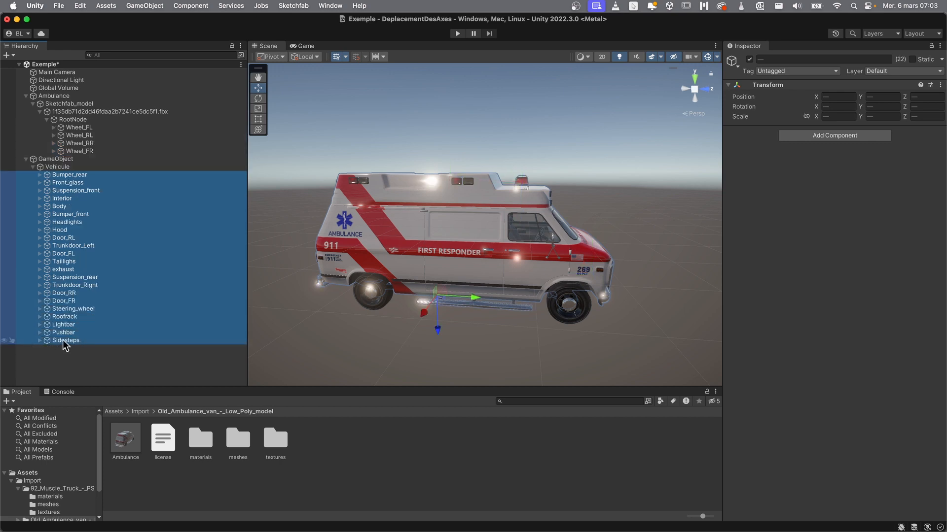
{"action": "left_click", "coordinate": [33, 167]}
Temporarily deactivate the Ambulance object to examine the body and axes of GameObject and Vehicule, and reactivate it
{"action": "left_click", "coordinate": [53, 95]}
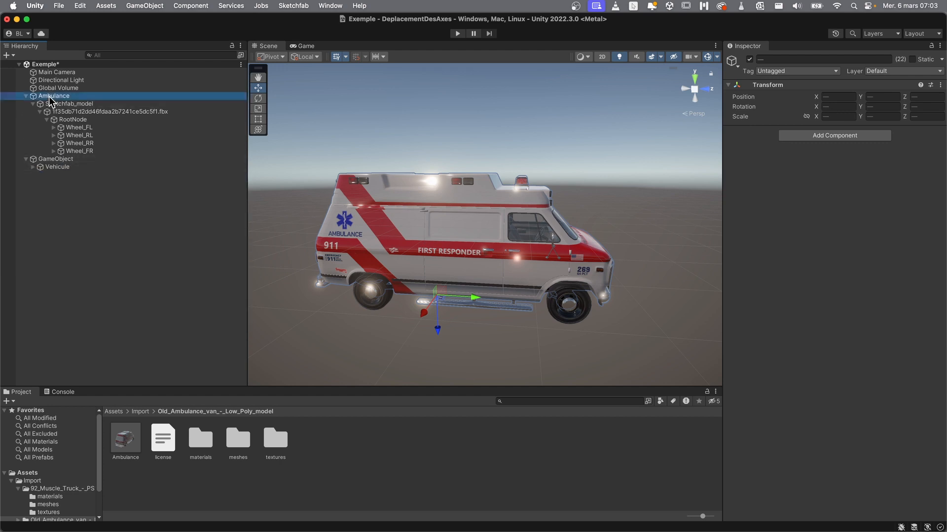
{"action": "left_click", "coordinate": [748, 60]}
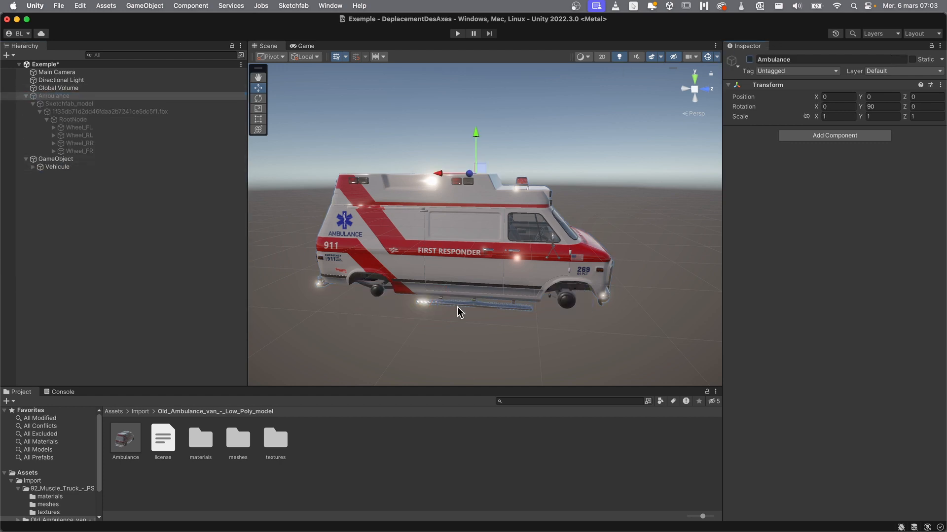
{"action": "left_click", "coordinate": [58, 159]}
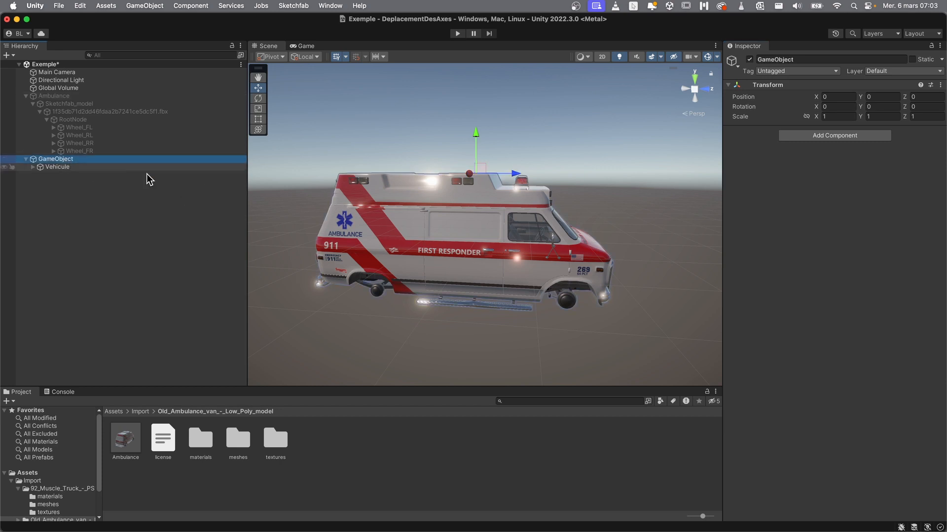
{"action": "left_click_drag", "start_coordinate": [526, 217], "coordinate": [463, 272], "text": "alt"}
{"action": "left_click", "coordinate": [106, 167]}
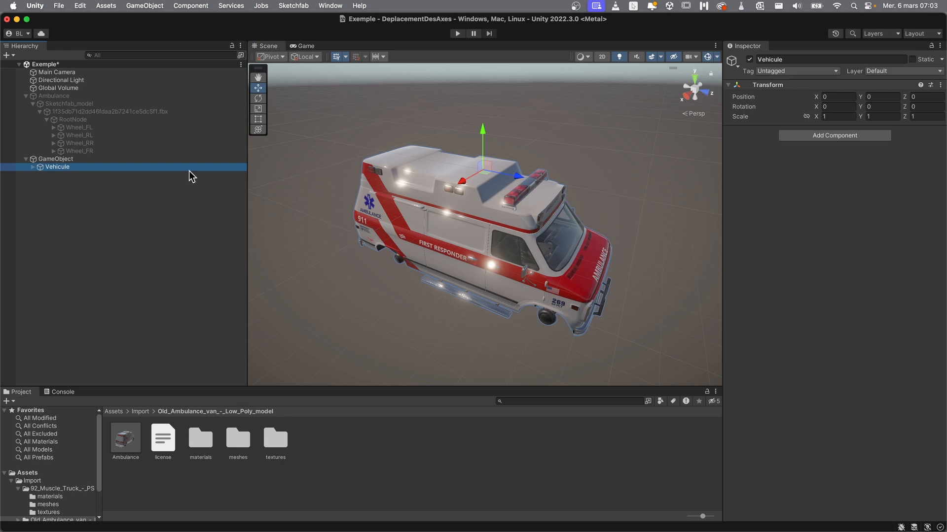
{"action": "left_click", "coordinate": [71, 159]}
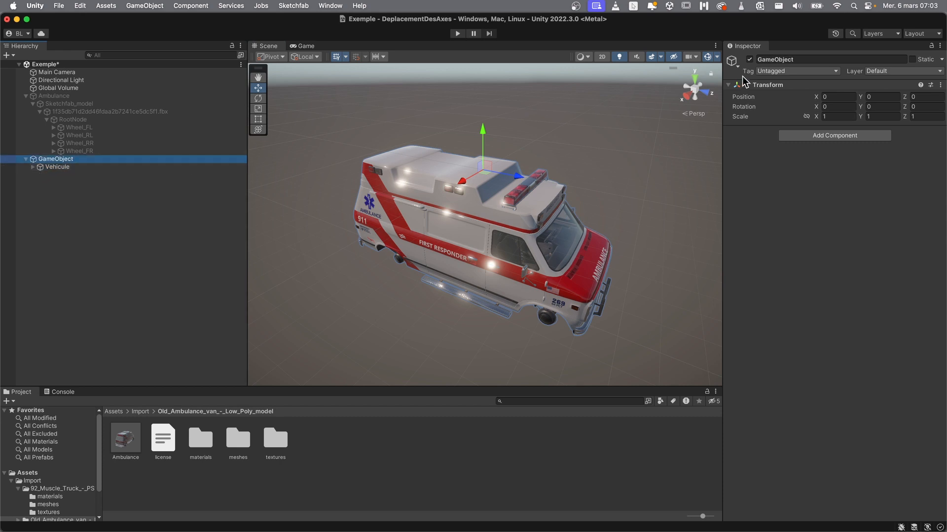
{"action": "left_click", "coordinate": [101, 96]}
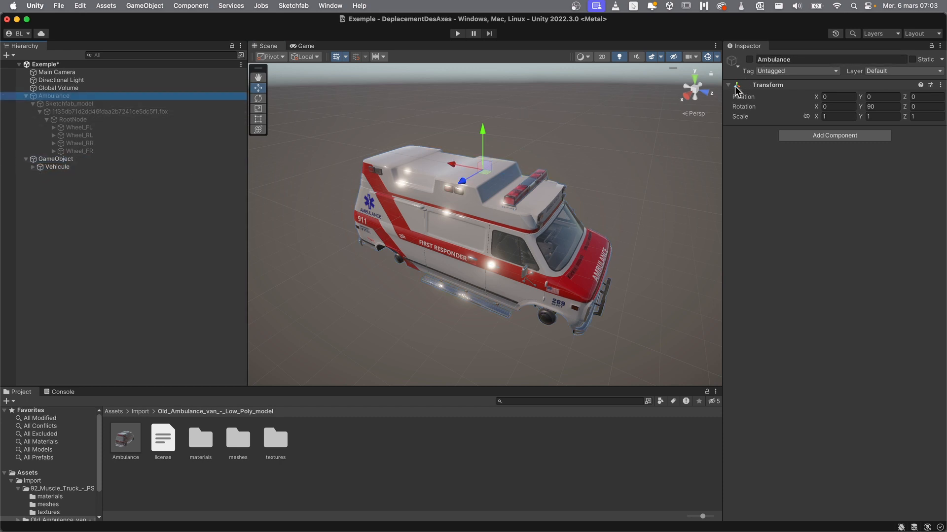
{"action": "left_click", "coordinate": [750, 59]}
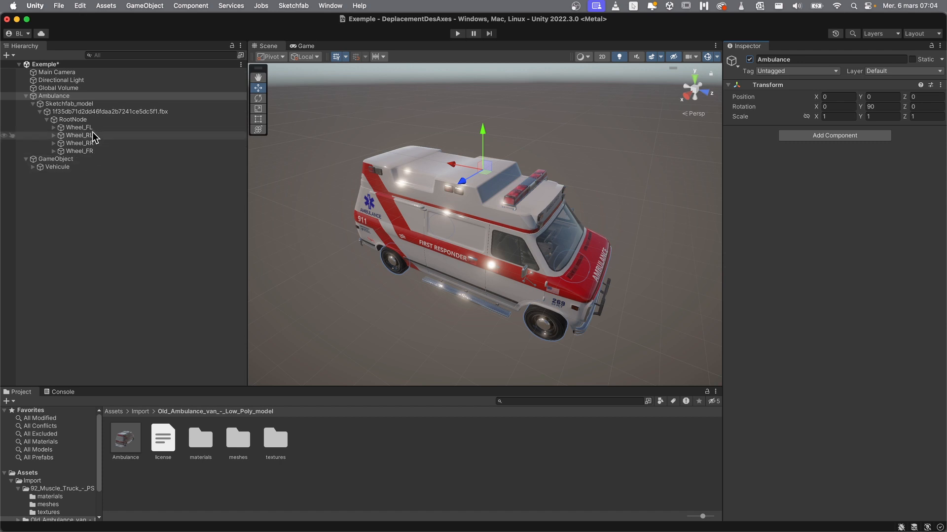
Move Wheel_FL, Wheel_RL, Wheel_RR and Wheel_FR directly under GameObject, beside Vehicule
{"action": "left_click", "coordinate": [84, 128]}
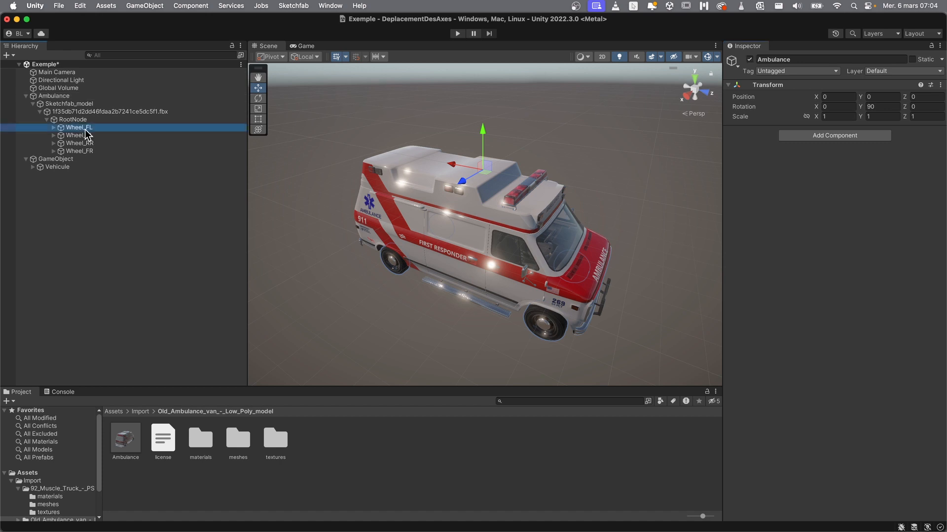
{"action": "left_click", "coordinate": [88, 153], "text": "shift"}
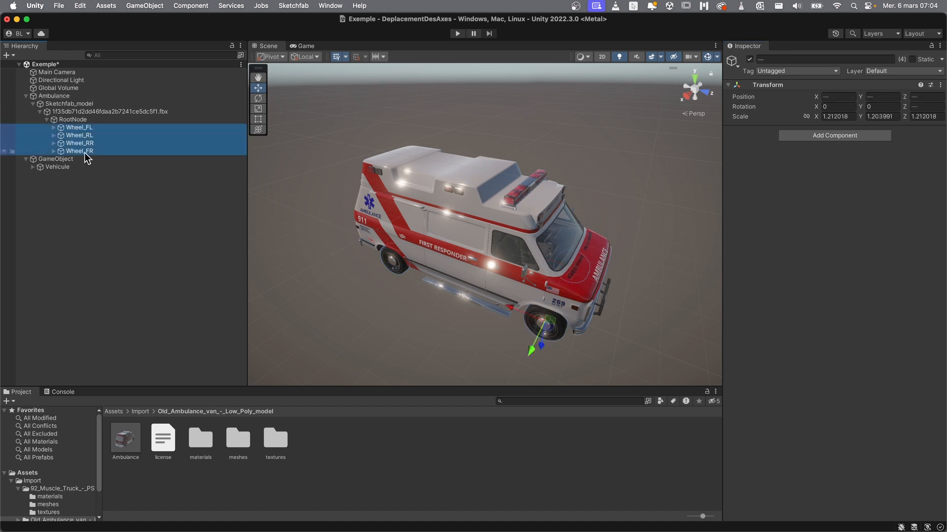
{"action": "mouse_move", "coordinate": [84, 152]}
{"action": "left_mouse_down"}
{"action": "mouse_move", "coordinate": [64, 167]}
{"action": "mouse_move", "coordinate": [74, 169]}
{"action": "mouse_move", "coordinate": [78, 207]}
{"action": "mouse_move", "coordinate": [71, 163]}
{"action": "left_mouse_up"}
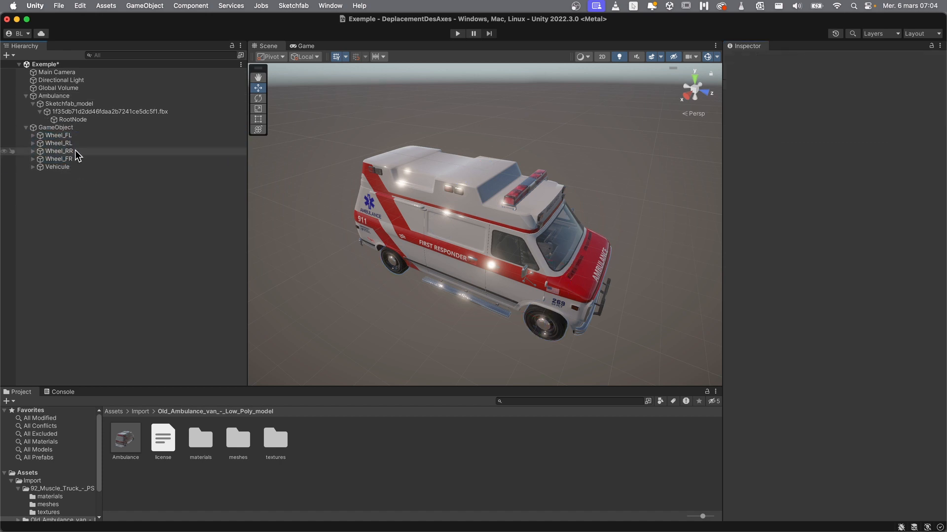
Compare the transforms and axes of GameObject with those of Ambulance, Sketchfab_model and its .fbx child
{"action": "left_click", "coordinate": [61, 128]}
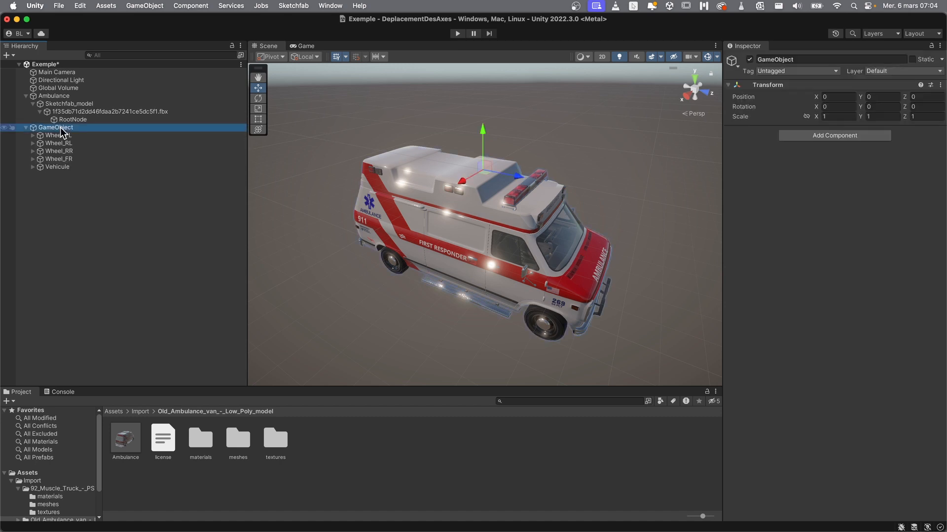
{"action": "left_click", "coordinate": [70, 98]}
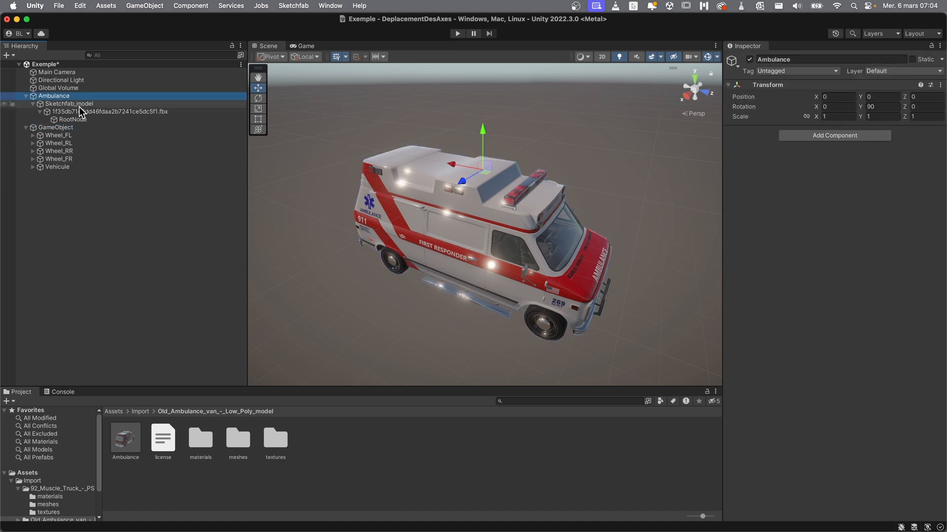
{"action": "left_click", "coordinate": [78, 105]}
{"action": "left_click", "coordinate": [79, 113]}
{"action": "left_click", "coordinate": [69, 104]}
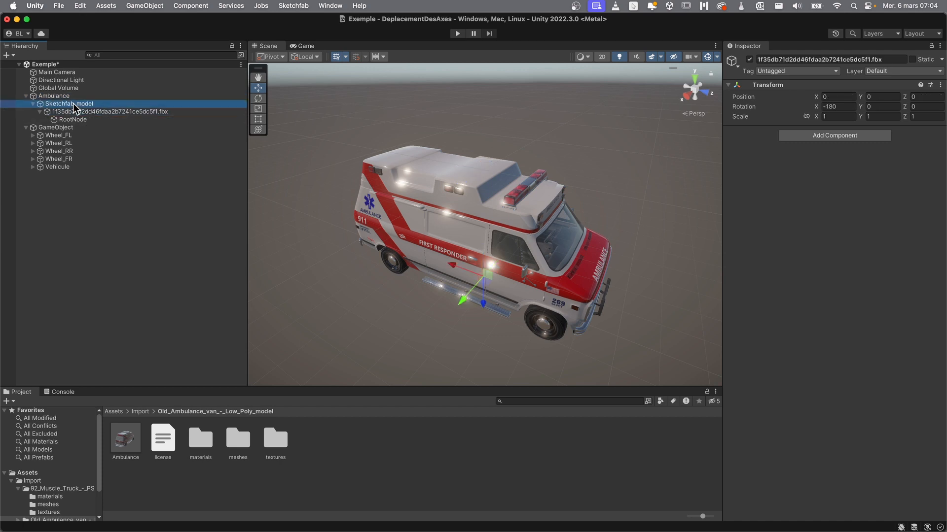
{"action": "left_click", "coordinate": [49, 97]}
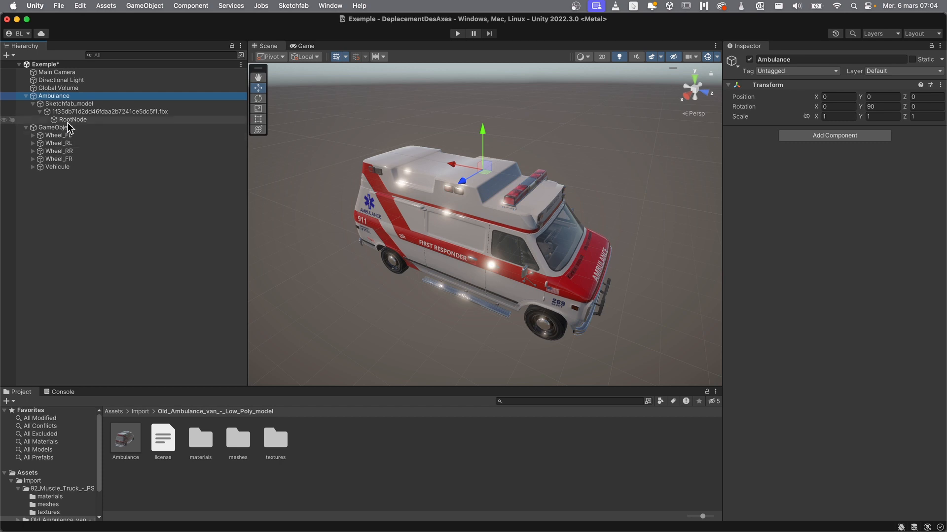
Copy the name of the old Ambulance object and delete that object with its emptied hierarchy
{"action": "left_click", "coordinate": [63, 95]}
{"action": "key", "text": "super+c"}
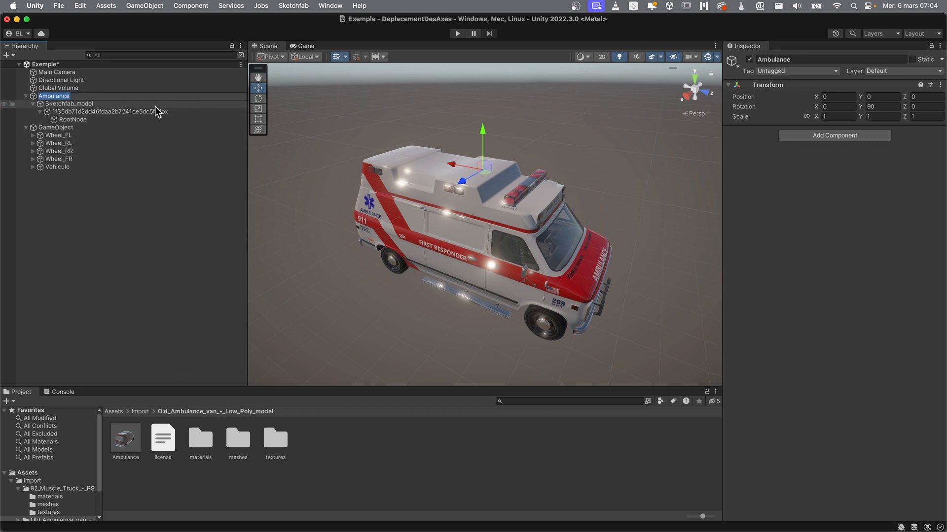
{"action": "left_click", "coordinate": [72, 216]}
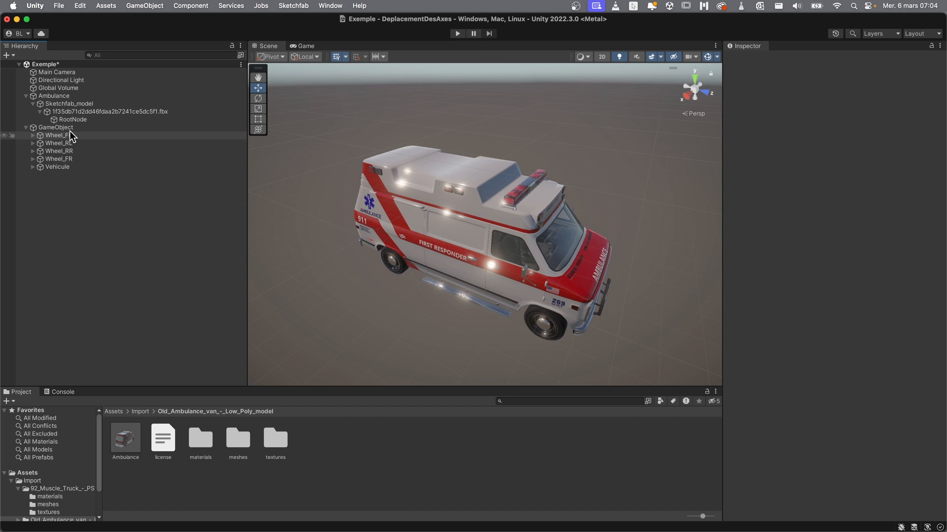
{"action": "left_click", "coordinate": [69, 96]}
{"action": "key", "text": "super+BackSpace"}
Rename the root GameObject as Ambulance
{"action": "left_click", "coordinate": [69, 98]}
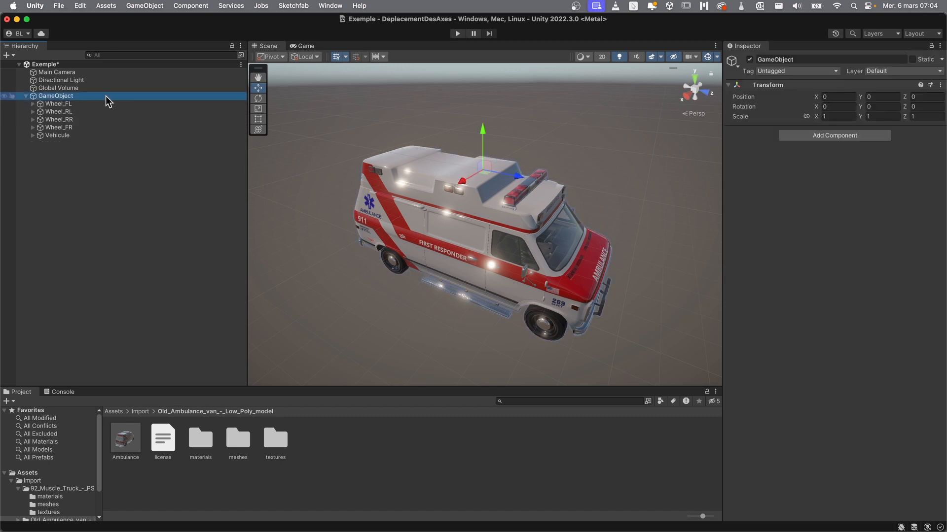
{"action": "left_click_drag", "start_coordinate": [804, 59], "coordinate": [738, 62]}
{"action": "key", "text": "super+v"}
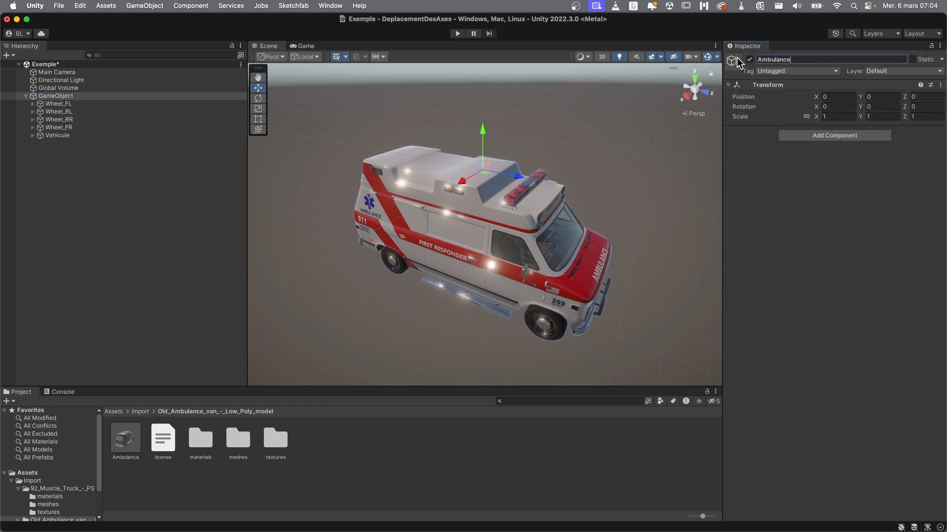
Examine the transforms and axis orientation of Wheel_FL and Wheel_FR compared with the Ambulance parent
{"action": "left_click", "coordinate": [90, 104]}
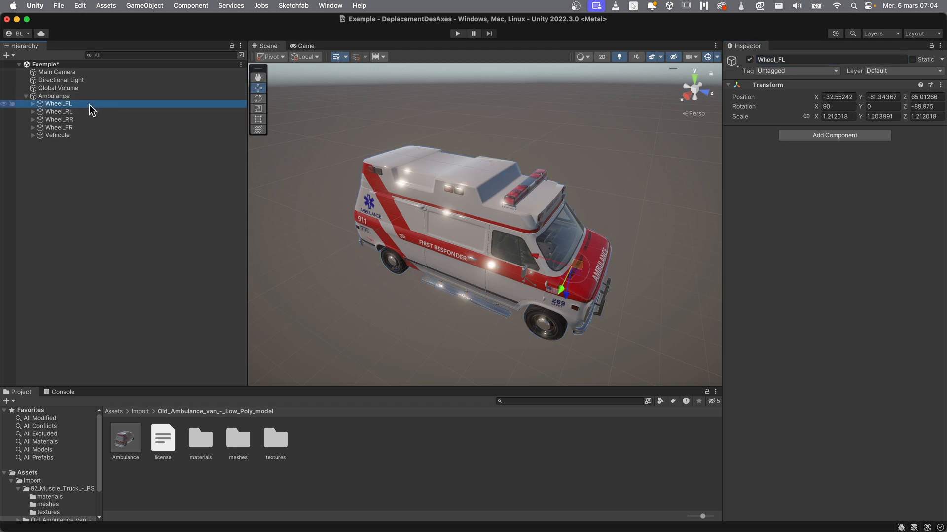
{"action": "left_click", "coordinate": [89, 126]}
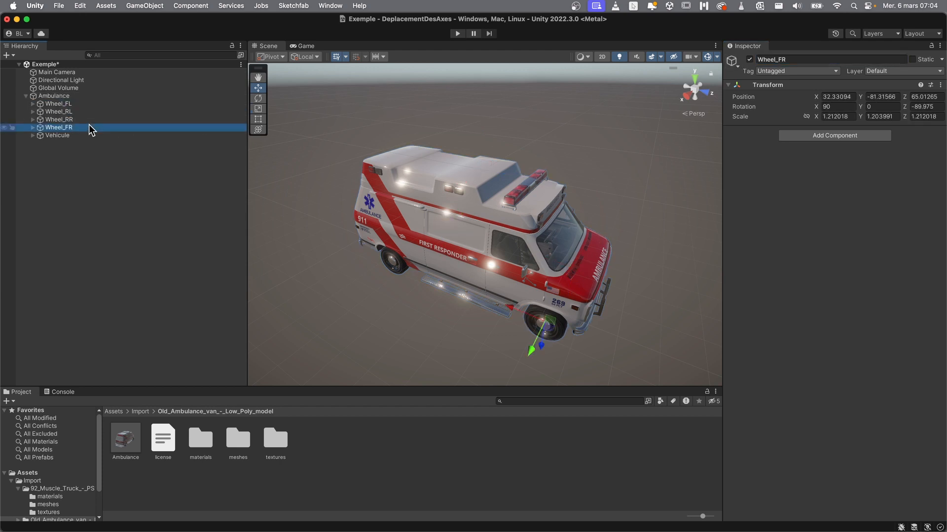
{"action": "left_click", "coordinate": [566, 294]}
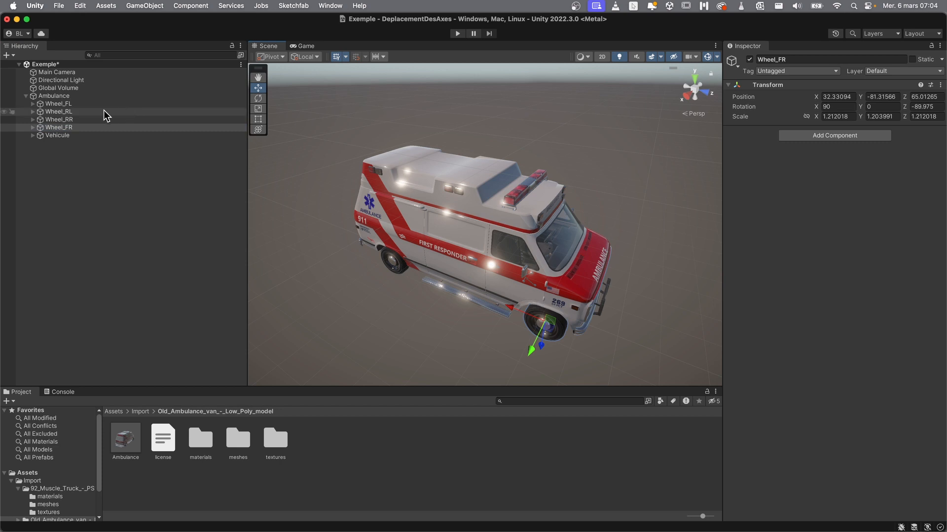
{"action": "left_click", "coordinate": [59, 97]}
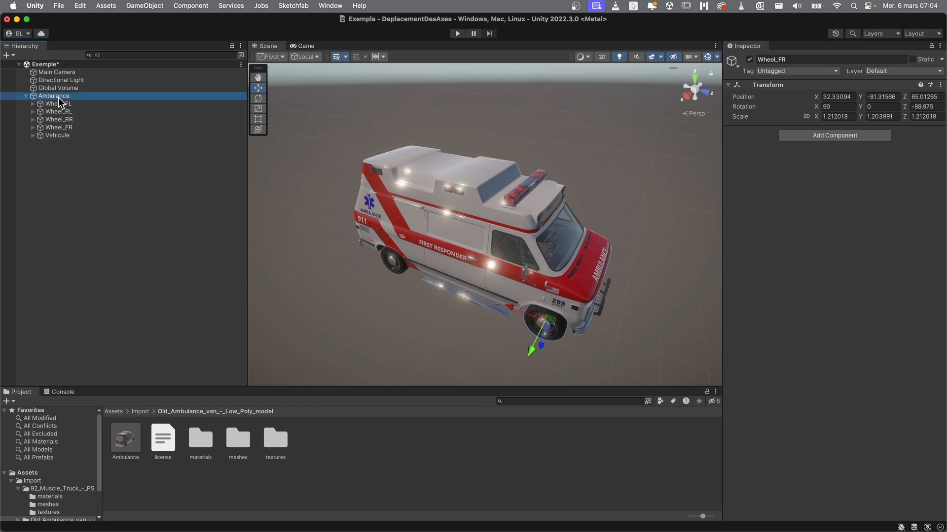
{"action": "left_click", "coordinate": [58, 127]}
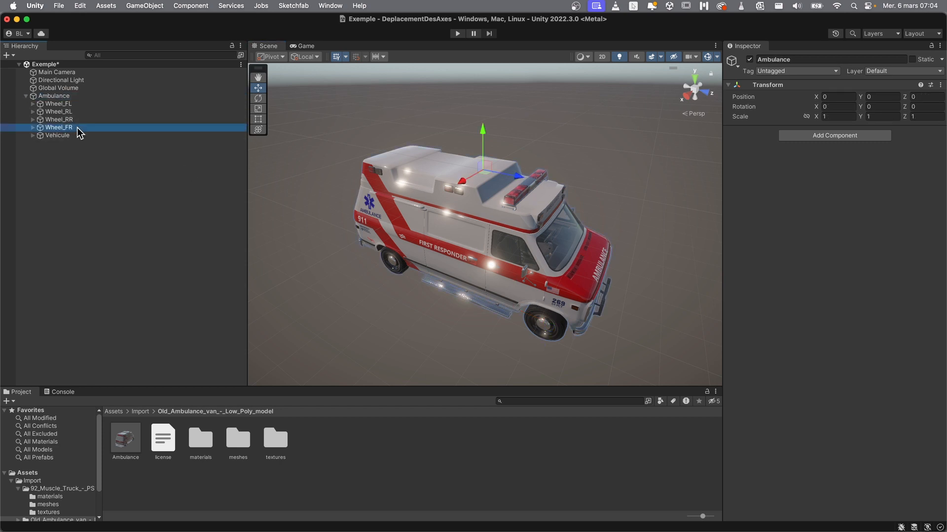
{"action": "left_click_drag", "start_coordinate": [463, 212], "coordinate": [572, 340], "text": "alt"}
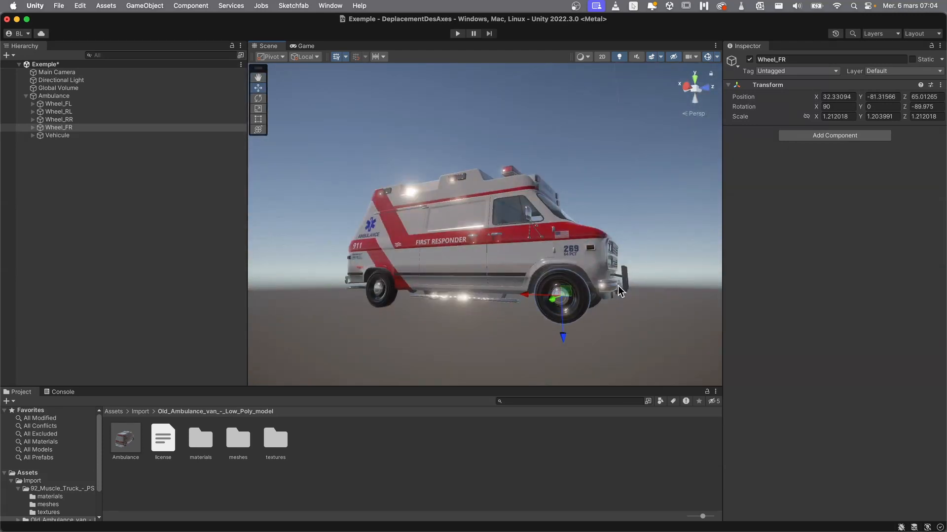
{"action": "left_click_drag", "start_coordinate": [572, 301], "coordinate": [514, 313], "text": "alt"}
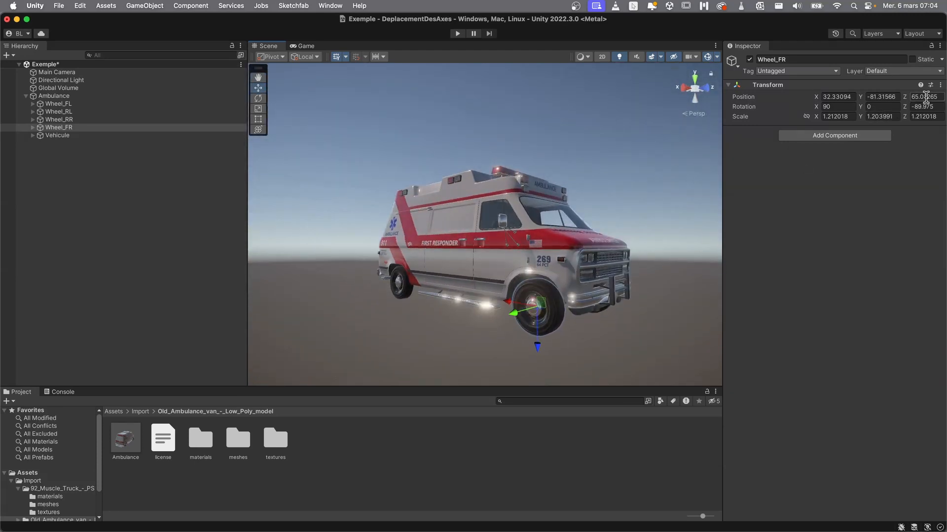
Try setting the Z and X rotations of Wheel_FR to 0, and undo both rotation changes
{"action": "left_click_drag", "start_coordinate": [939, 107], "coordinate": [898, 106]}
{"action": "type", "text": "0"}
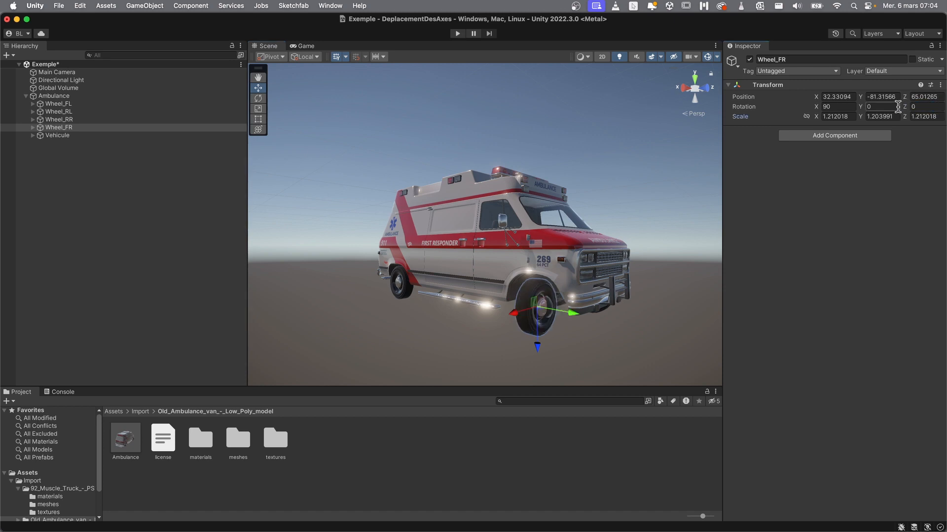
{"action": "left_click_drag", "start_coordinate": [849, 107], "coordinate": [791, 105]}
{"action": "type", "text": "0"}
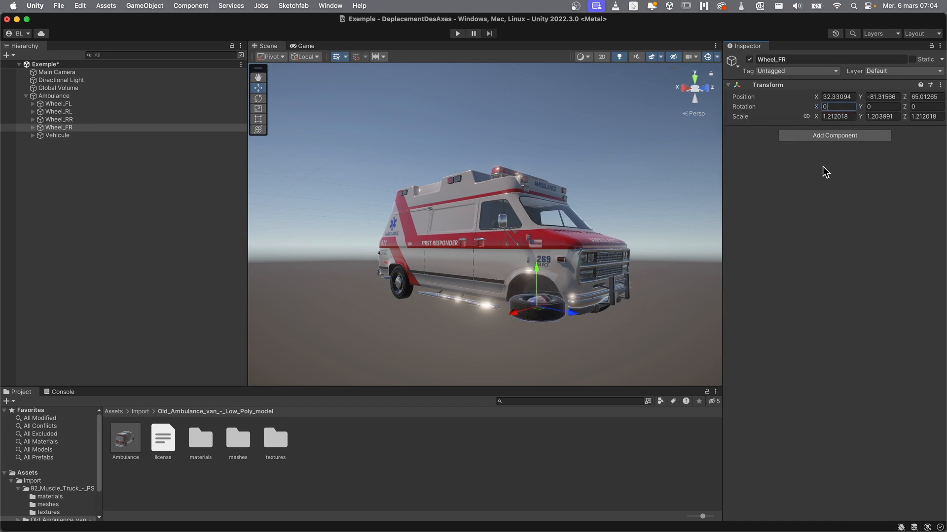
{"action": "key", "text": "super+z"}
{"action": "key", "text": "super+z"}
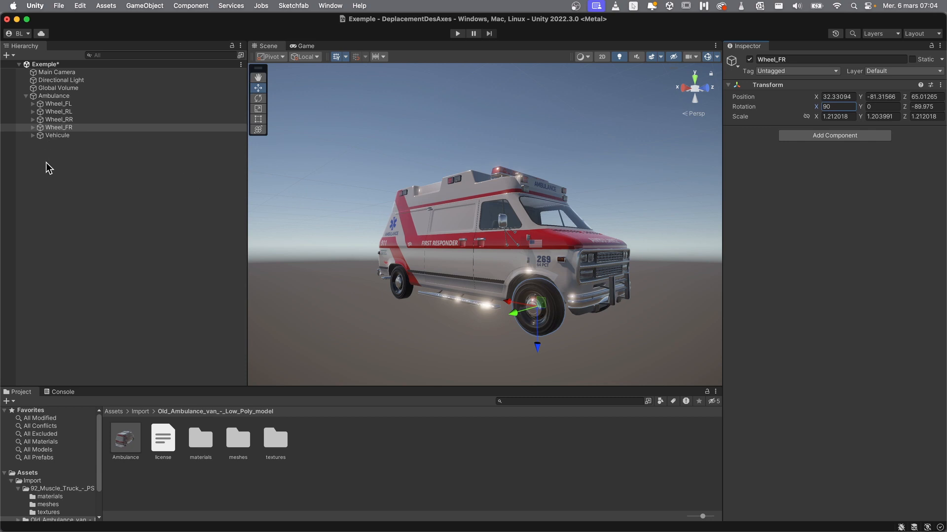
Create an empty child GameObject under Ambulance, at the same level as Wheel_FR
{"action": "left_click", "coordinate": [69, 96]}
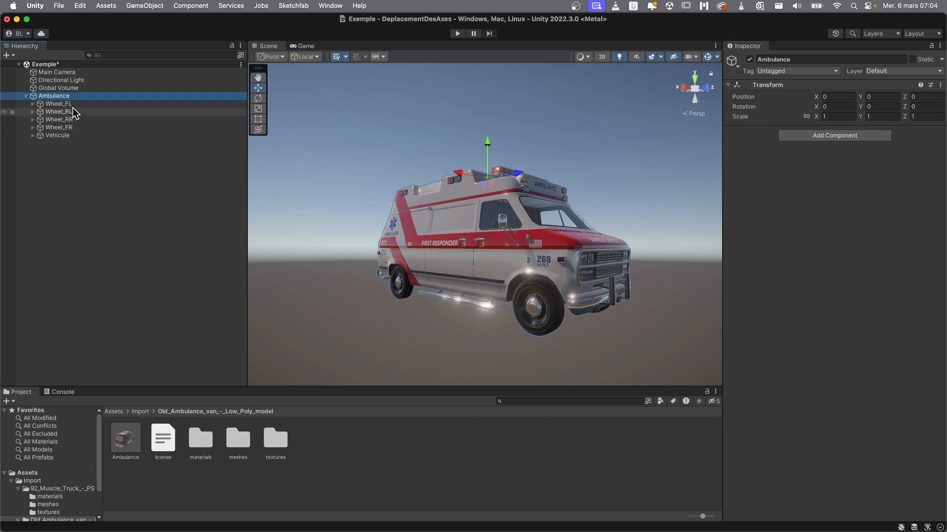
{"action": "left_click", "coordinate": [91, 129]}
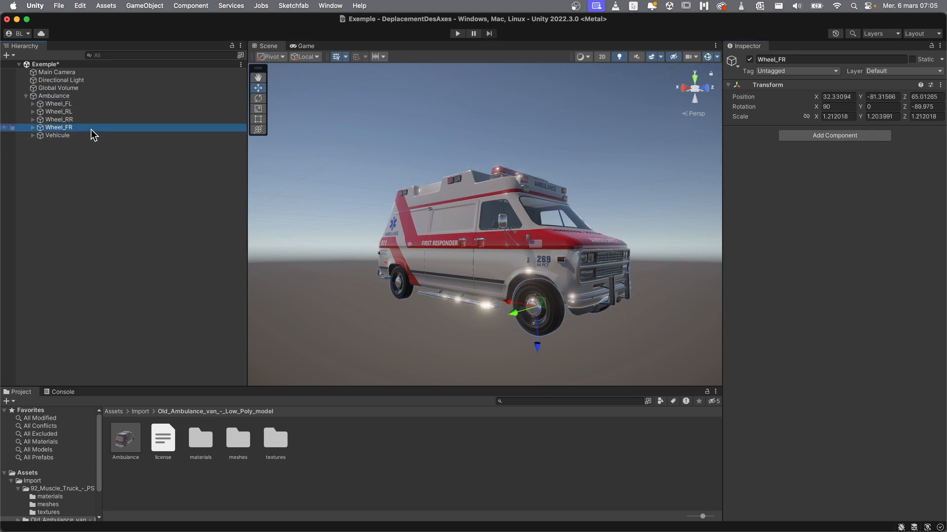
{"action": "right_click", "coordinate": [74, 97]}
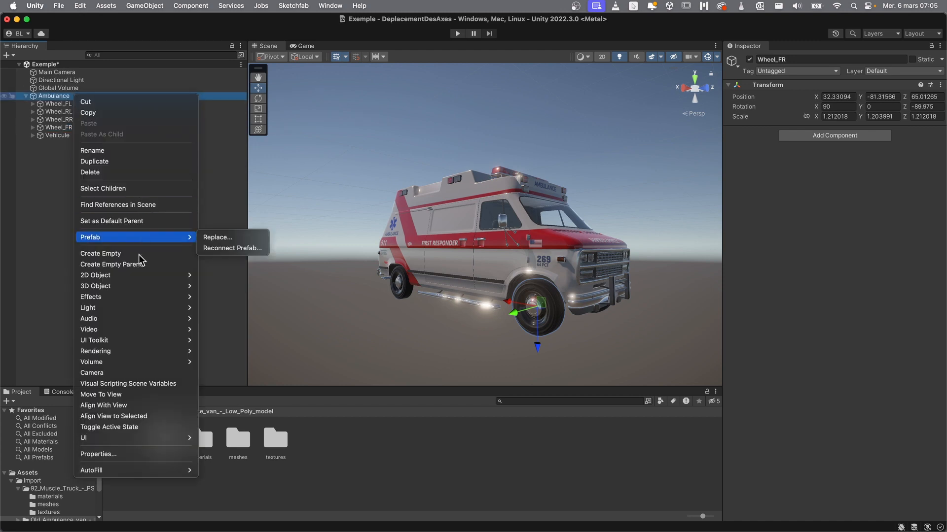
{"action": "left_click", "coordinate": [137, 254]}
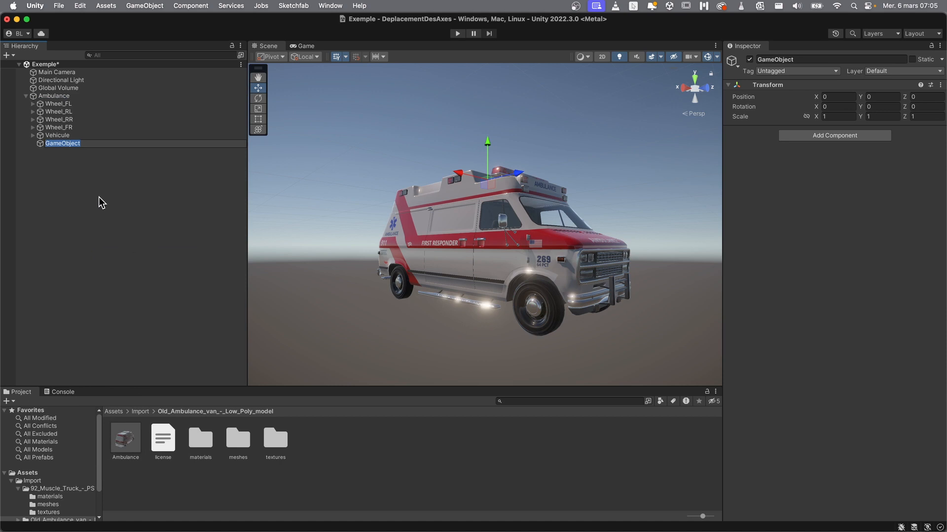
{"action": "left_click", "coordinate": [74, 162]}
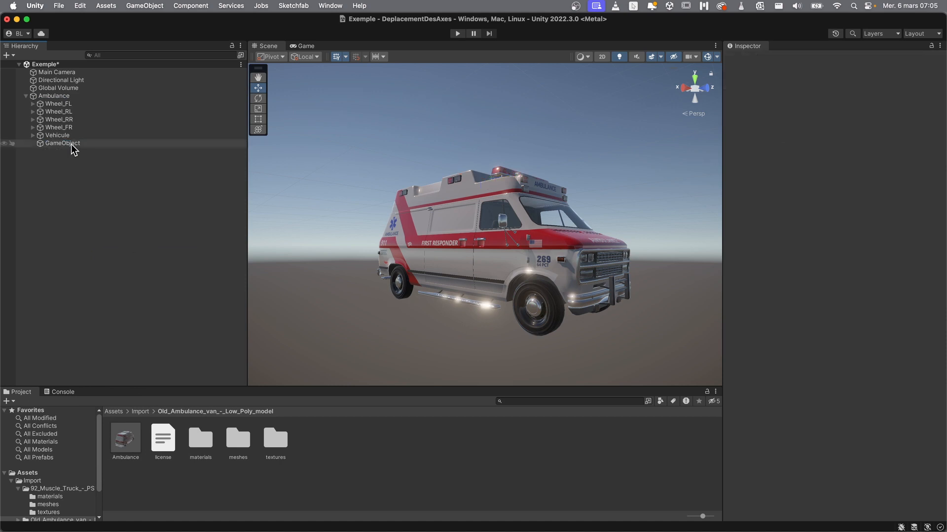
{"action": "left_click", "coordinate": [70, 144]}
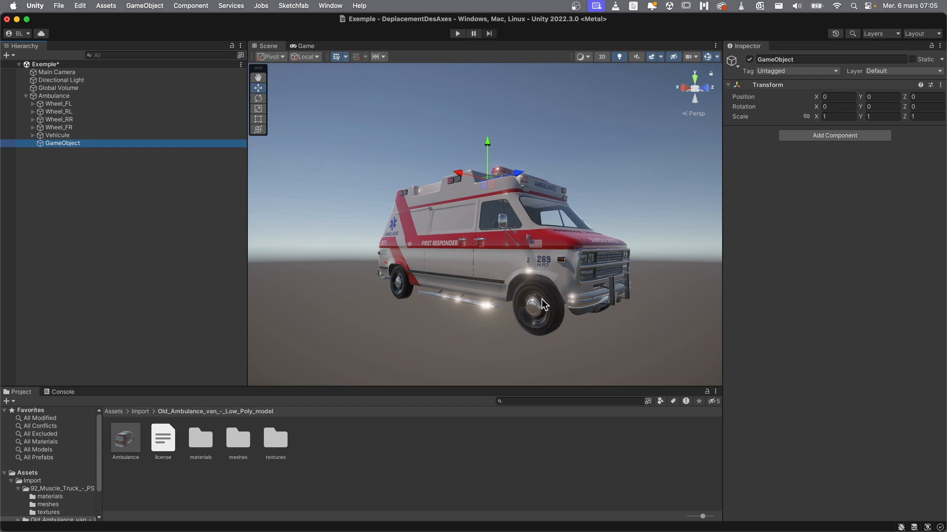
Copy the position of Wheel_FR and apply it to the new empty GameObject
{"action": "left_click", "coordinate": [73, 128]}
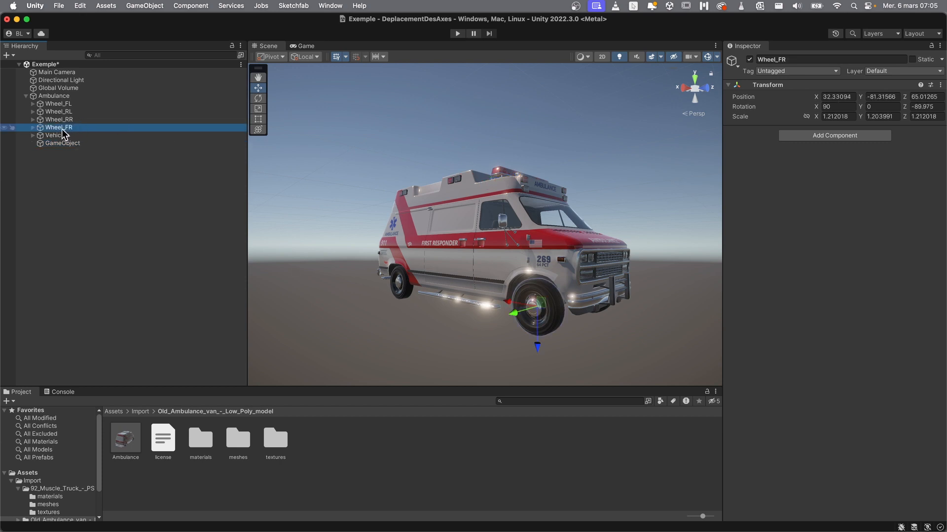
{"action": "right_click", "coordinate": [741, 98]}
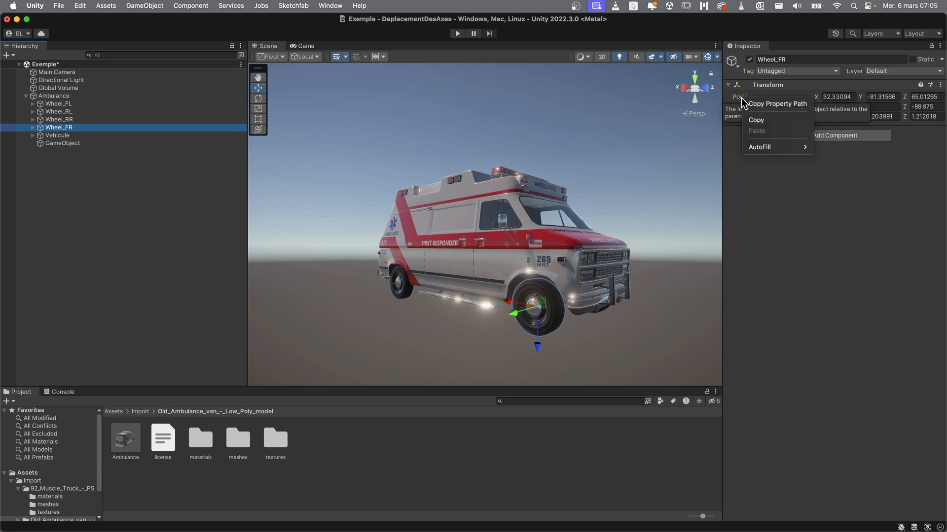
{"action": "left_click", "coordinate": [755, 120]}
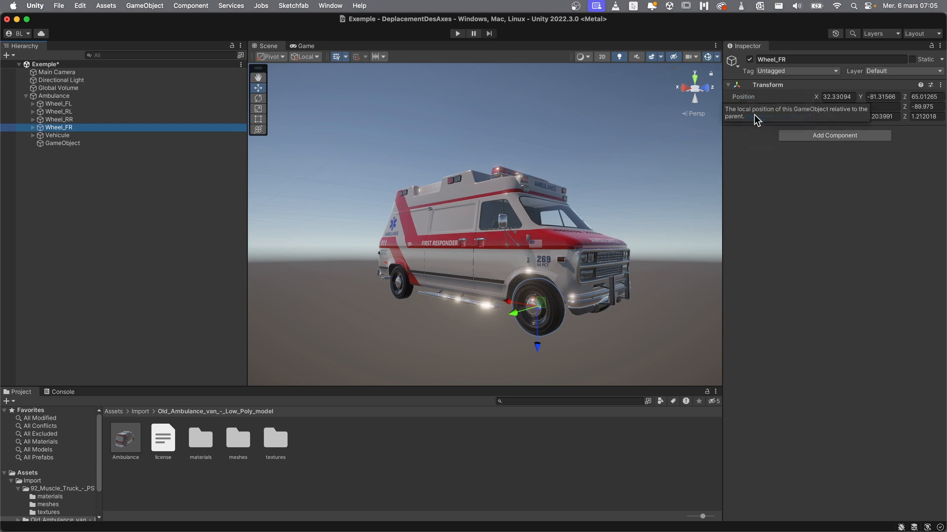
{"action": "left_click", "coordinate": [77, 144]}
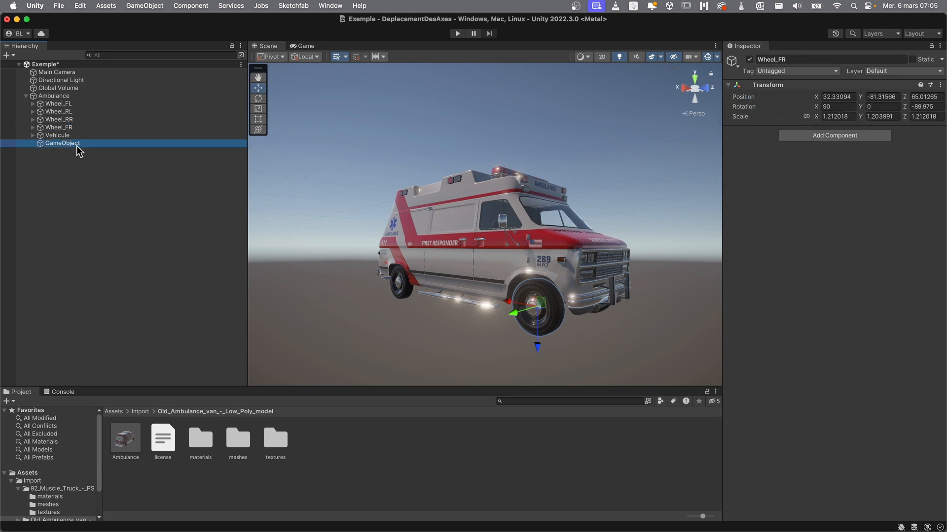
{"action": "right_click", "coordinate": [741, 98]}
{"action": "left_click", "coordinate": [757, 131]}
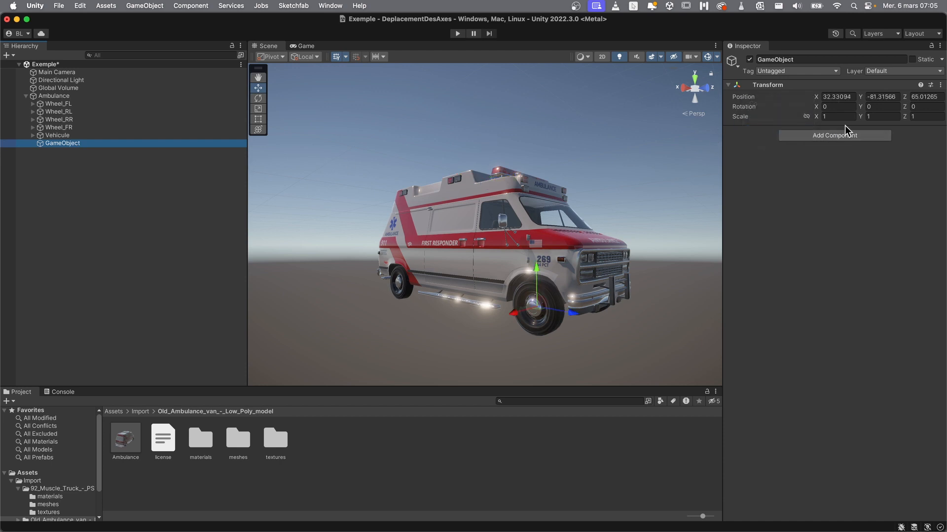
Compare the axis orientation and pivot location of Wheel_FR with those of the new GameObject
{"action": "left_click_drag", "start_coordinate": [495, 338], "coordinate": [541, 353], "text": "alt"}
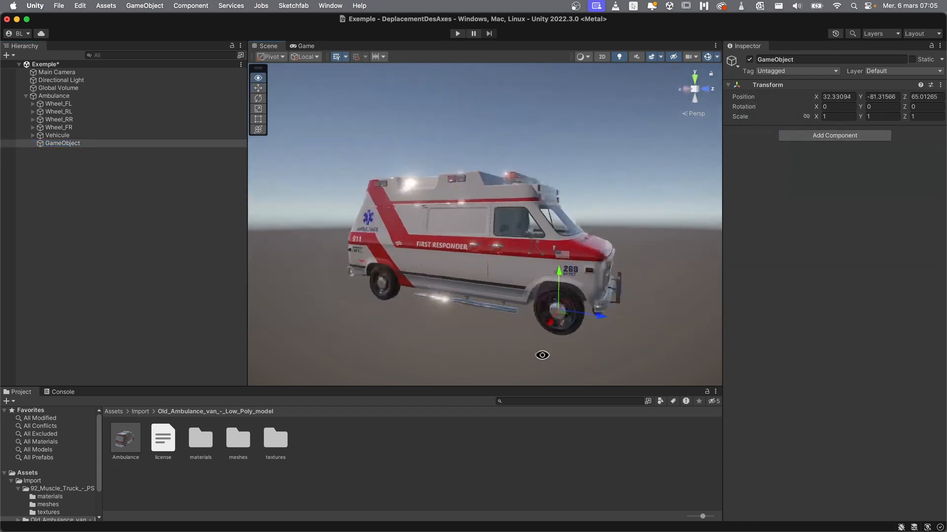
{"action": "left_click", "coordinate": [73, 127]}
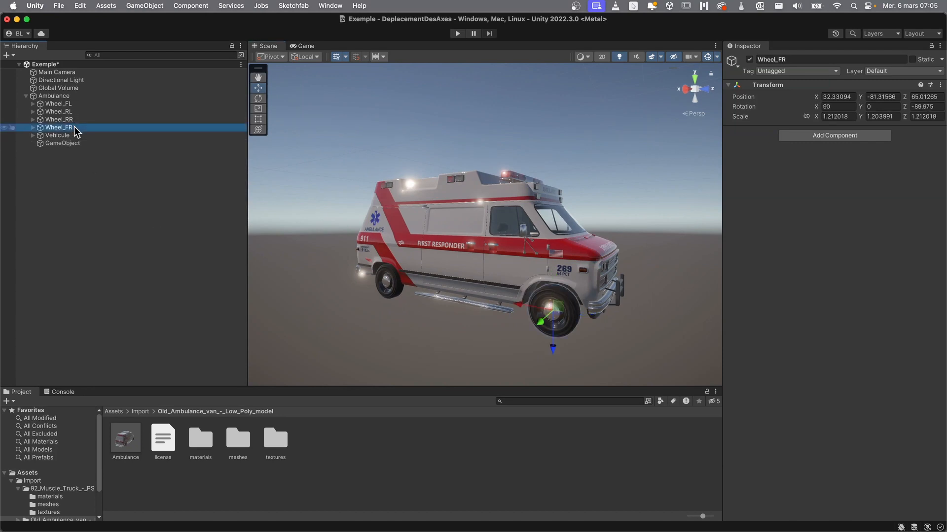
{"action": "left_click", "coordinate": [76, 142]}
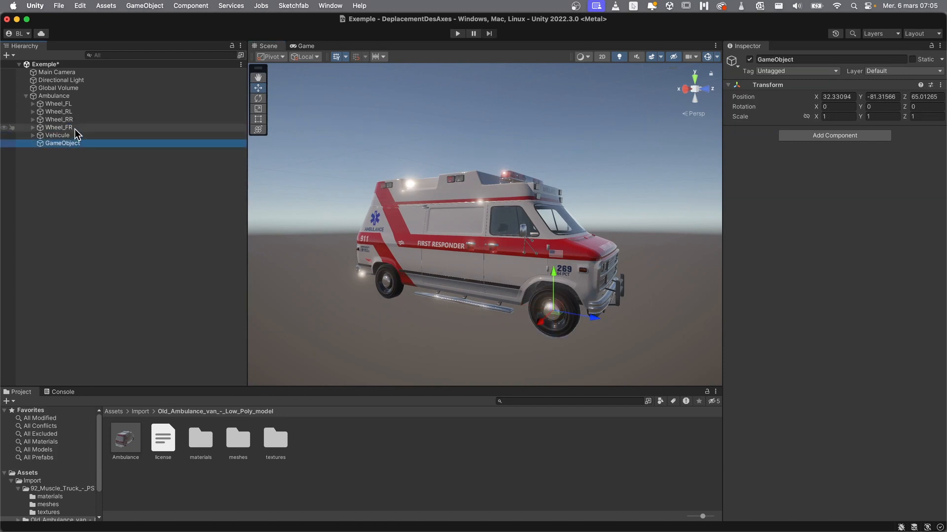
{"action": "left_click", "coordinate": [75, 129]}
{"action": "left_click", "coordinate": [77, 144]}
{"action": "left_click", "coordinate": [75, 129]}
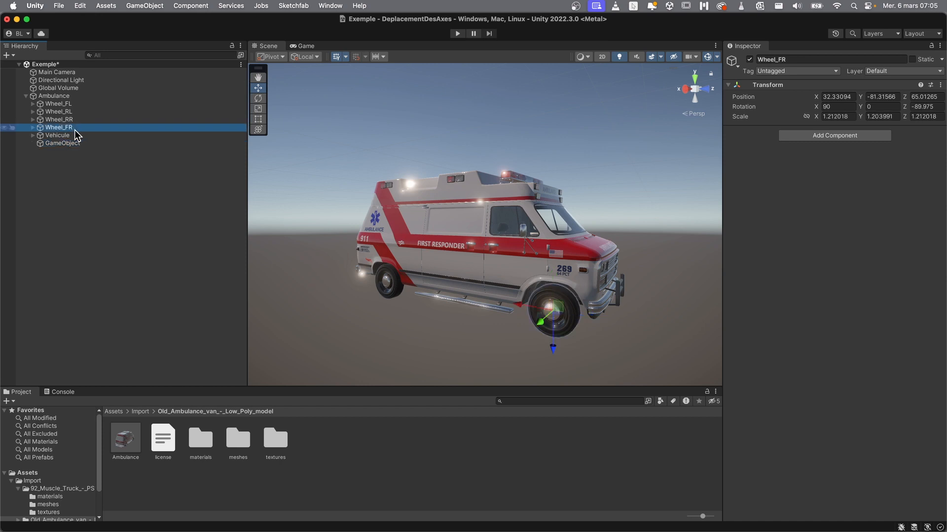
{"action": "left_click", "coordinate": [76, 144]}
{"action": "left_click", "coordinate": [73, 130]}
{"action": "left_click", "coordinate": [73, 144]}
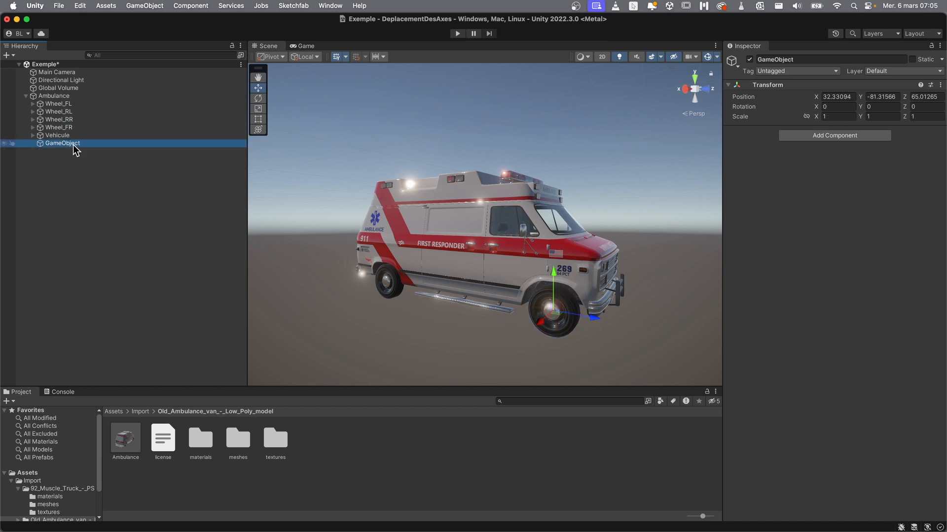
Move Object_178 out of Wheel_FR and make it a child of the new GameObject
{"action": "left_click", "coordinate": [32, 128]}
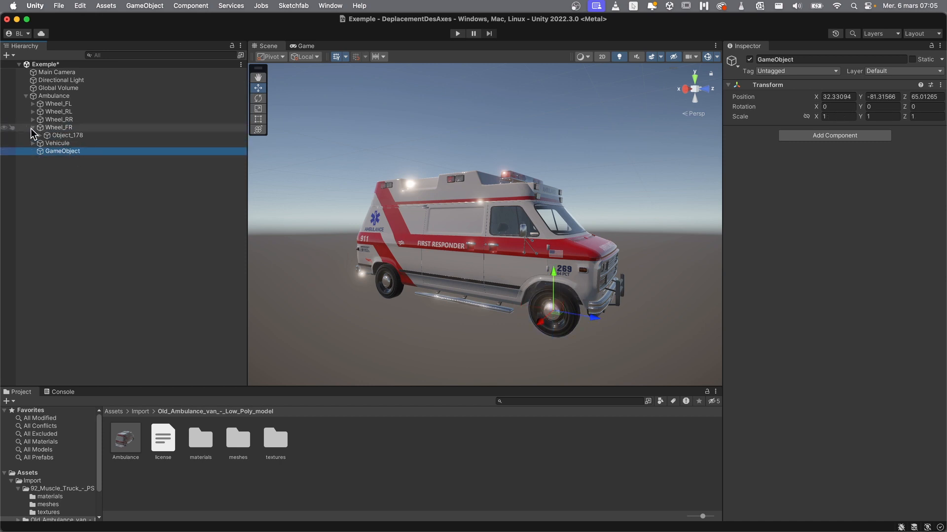
{"action": "left_click", "coordinate": [74, 136]}
{"action": "left_click_drag", "start_coordinate": [75, 138], "coordinate": [71, 152]}
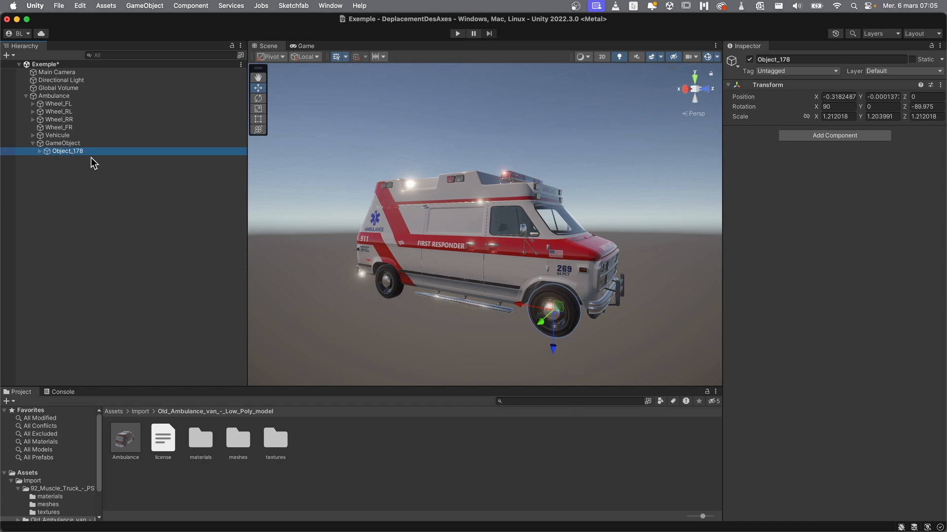
{"action": "left_click", "coordinate": [78, 144]}
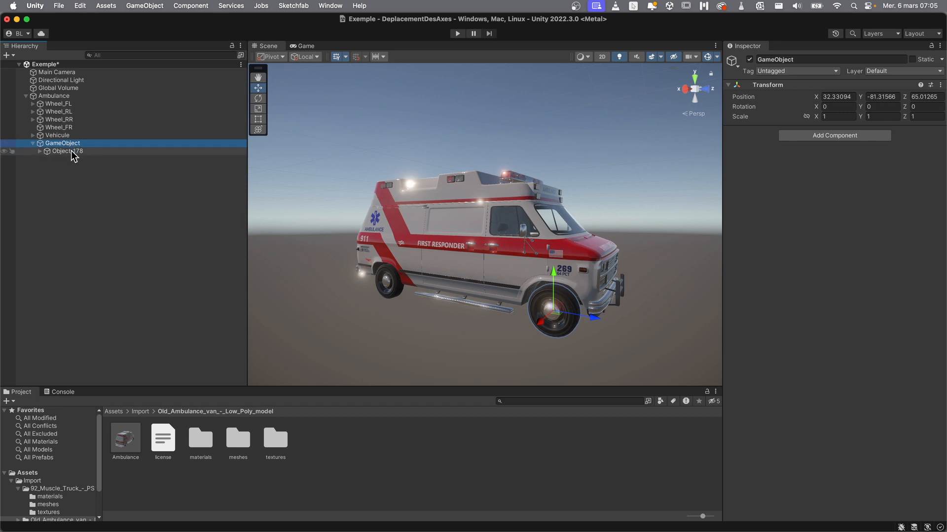
Copy the name of the emptied Wheel_FR object and delete that object
{"action": "left_click", "coordinate": [68, 128]}
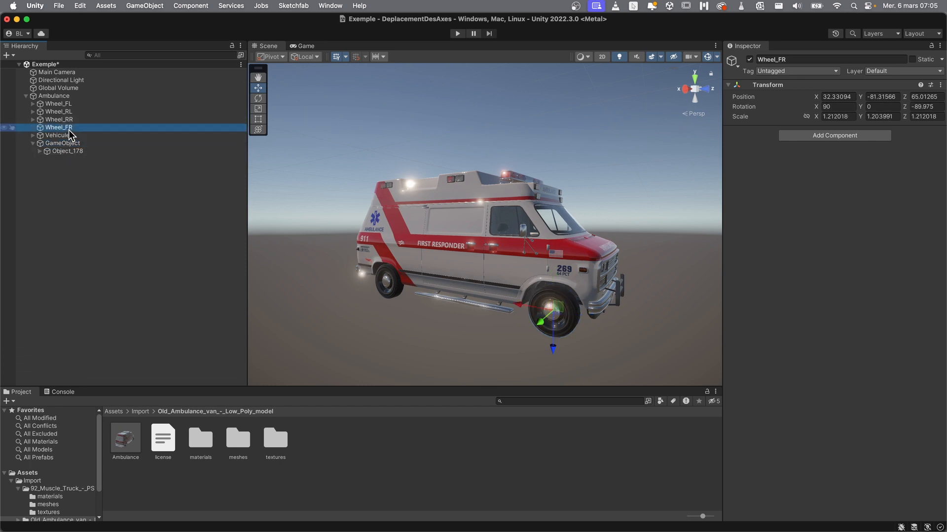
{"action": "left_click", "coordinate": [810, 58]}
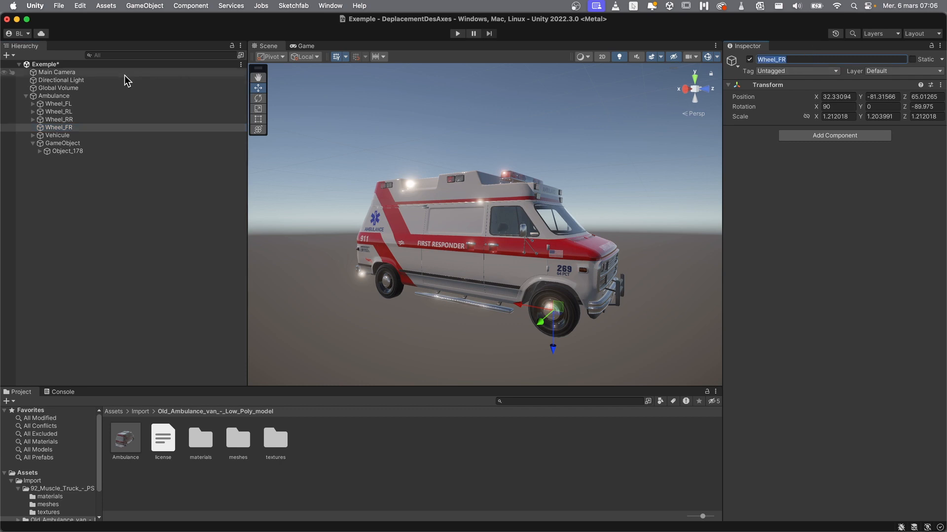
{"action": "left_click", "coordinate": [84, 186]}
{"action": "left_click", "coordinate": [70, 129]}
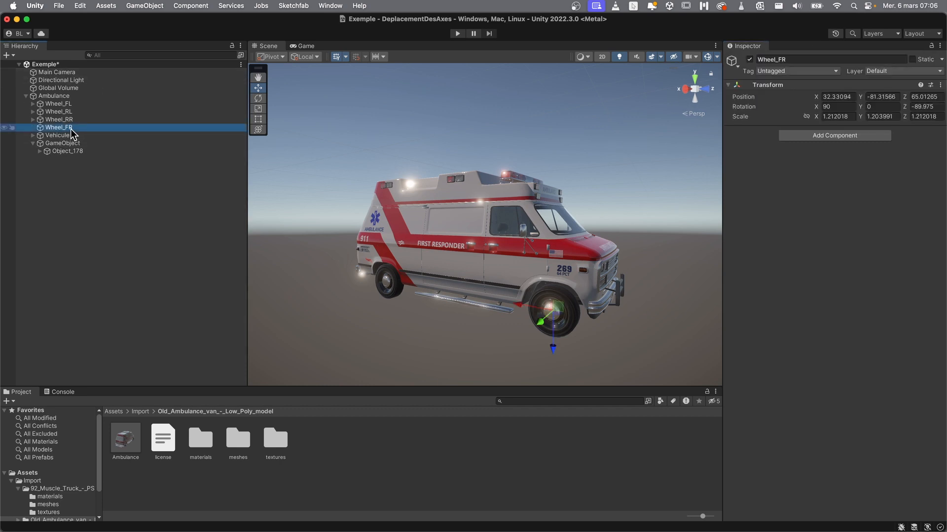
{"action": "key", "text": "super+BackSpace"}
Rename the GameObject that contains Object_178 as Wheel_FR and collapse its hierarchy
{"action": "left_click", "coordinate": [69, 133]}
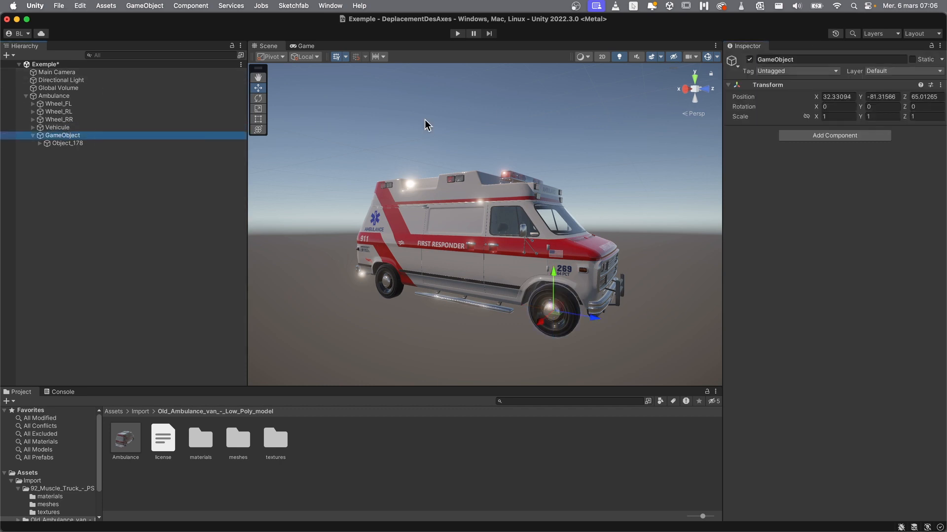
{"action": "left_click", "coordinate": [784, 59]}
{"action": "key", "text": "super+v"}
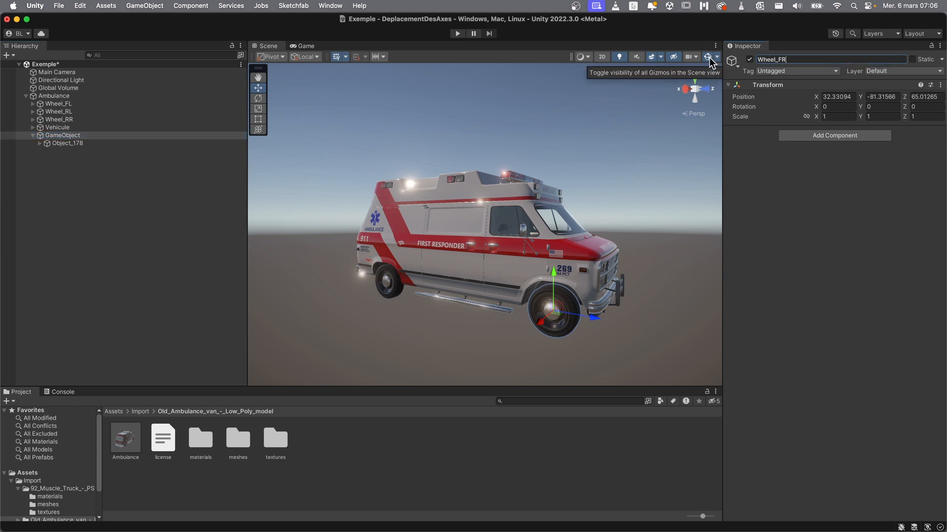
{"action": "key", "text": "Return"}
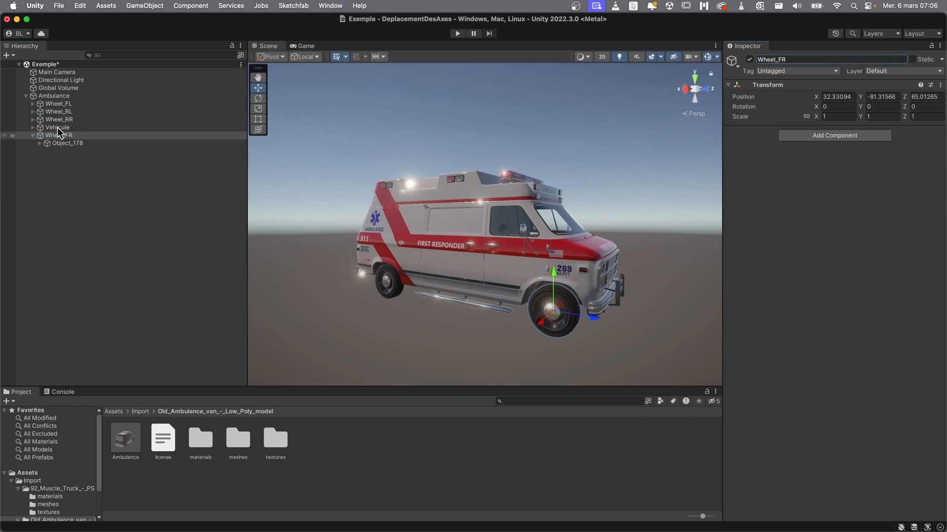
{"action": "left_click", "coordinate": [35, 136]}
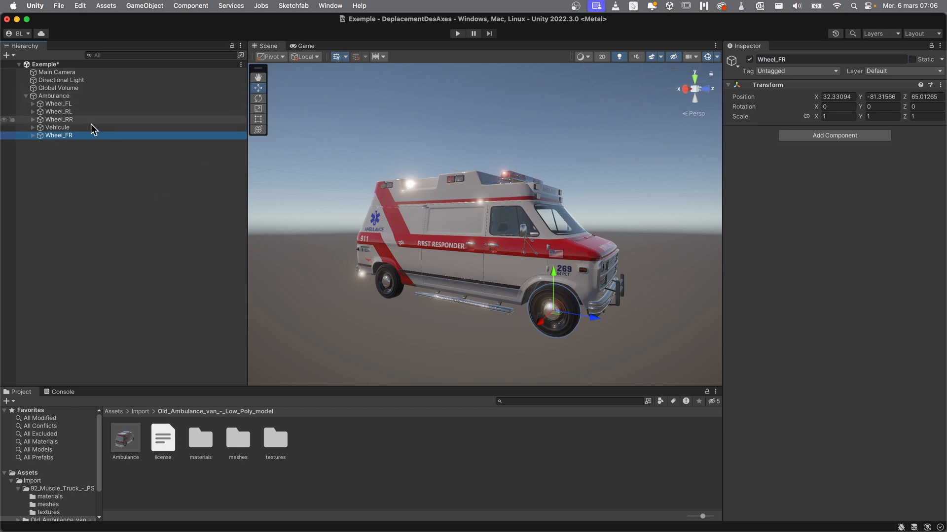
Check the axes of Ambulance, Wheel_FR and Wheel_RR, and create another empty child GameObject under Ambulance for the rear right wheel
{"action": "left_click", "coordinate": [69, 95]}
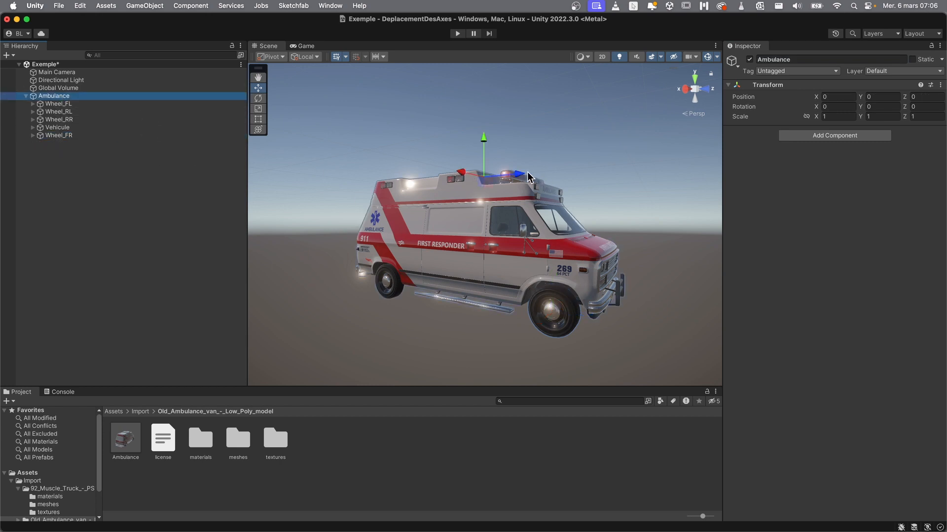
{"action": "left_click", "coordinate": [76, 119]}
{"action": "left_click", "coordinate": [70, 135]}
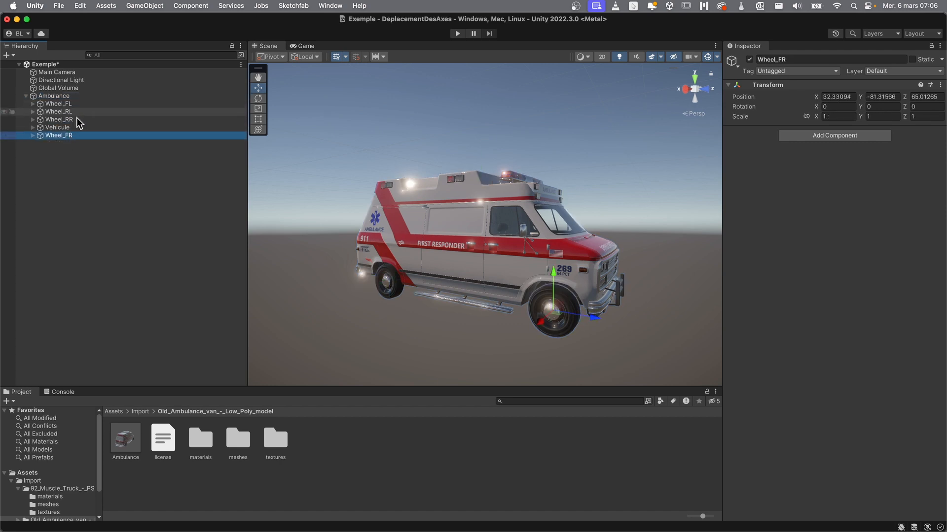
{"action": "left_click", "coordinate": [72, 120]}
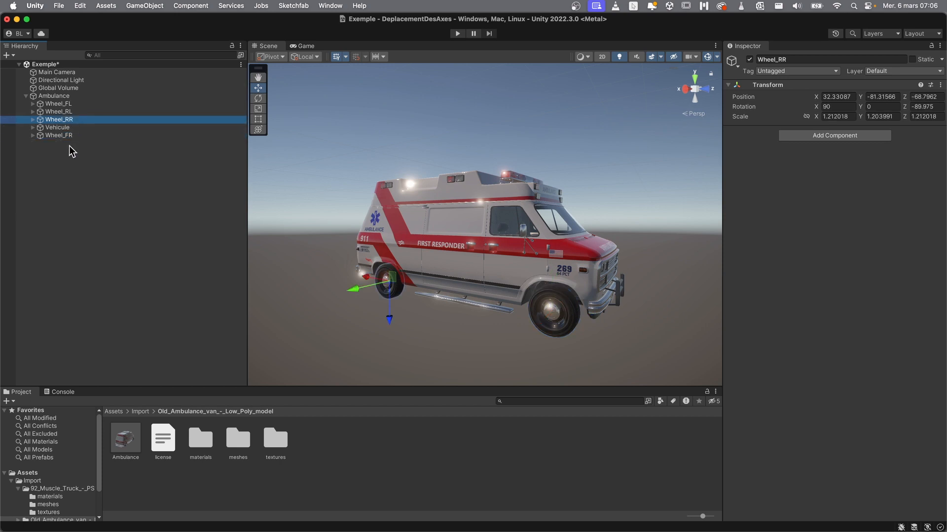
{"action": "left_click", "coordinate": [62, 98]}
{"action": "right_click", "coordinate": [61, 98]}
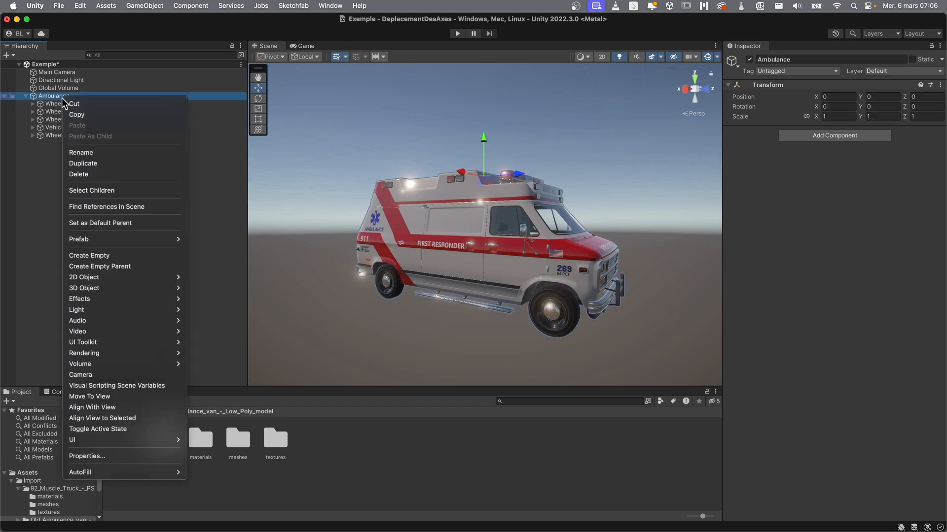
{"action": "left_click", "coordinate": [123, 258]}
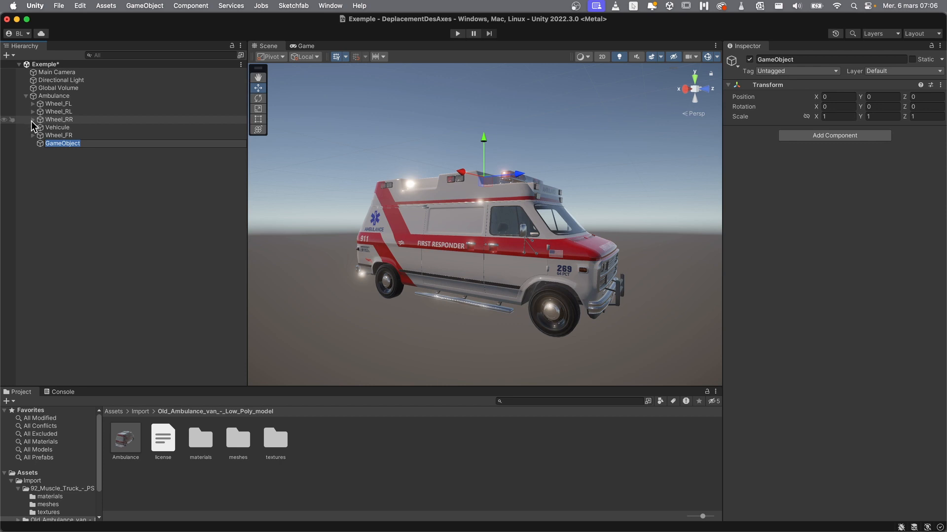
{"action": "left_click", "coordinate": [63, 157]}
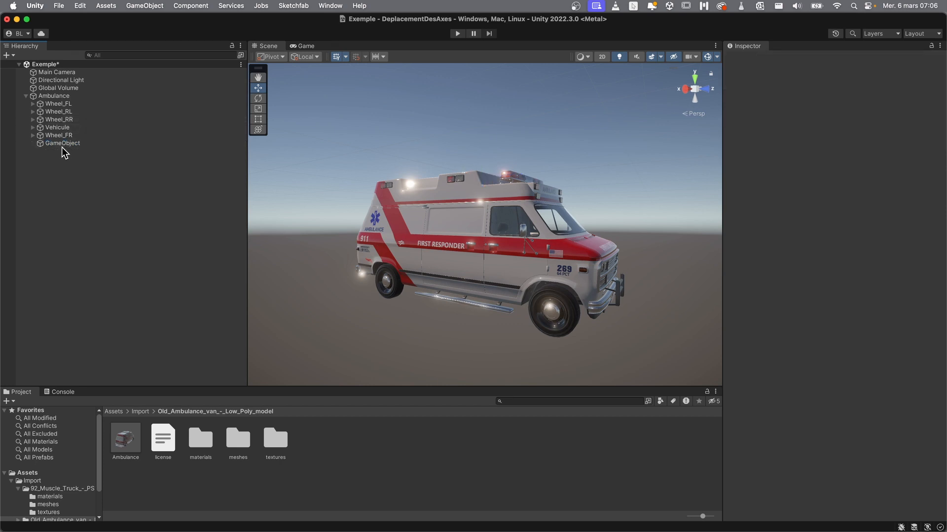
{"action": "left_click", "coordinate": [61, 145]}
Copy the position of Wheel_RR and paste it onto the new empty GameObject under Ambulance
{"action": "left_click", "coordinate": [74, 119]}
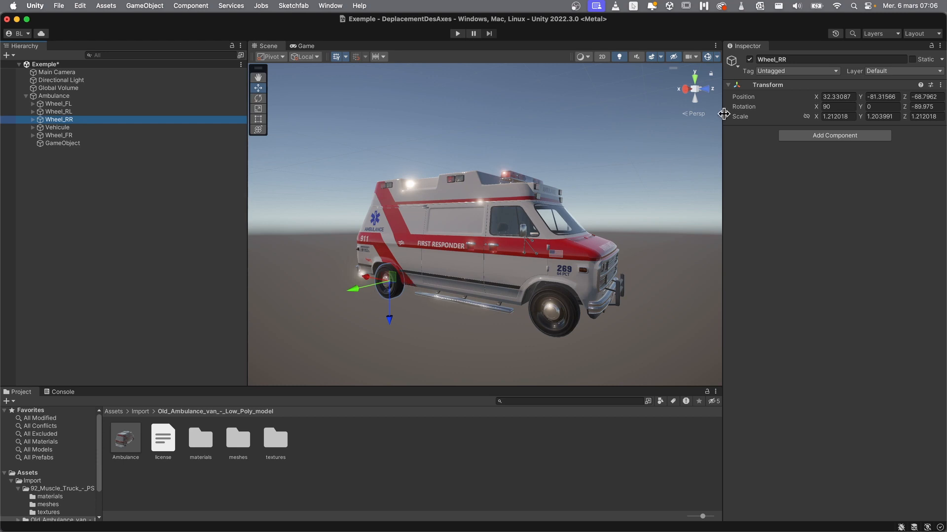
{"action": "right_click", "coordinate": [740, 98]}
{"action": "left_click", "coordinate": [756, 120]}
{"action": "left_click", "coordinate": [75, 144]}
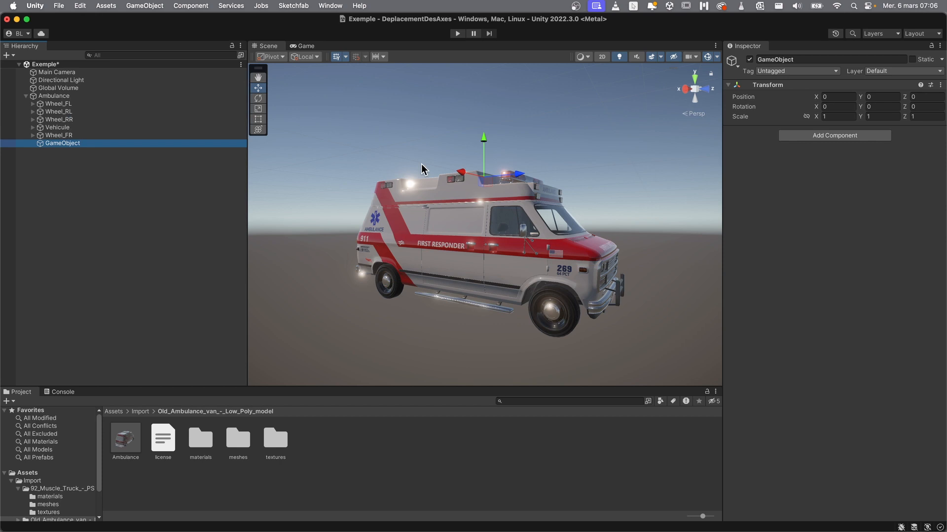
{"action": "right_click", "coordinate": [733, 97]}
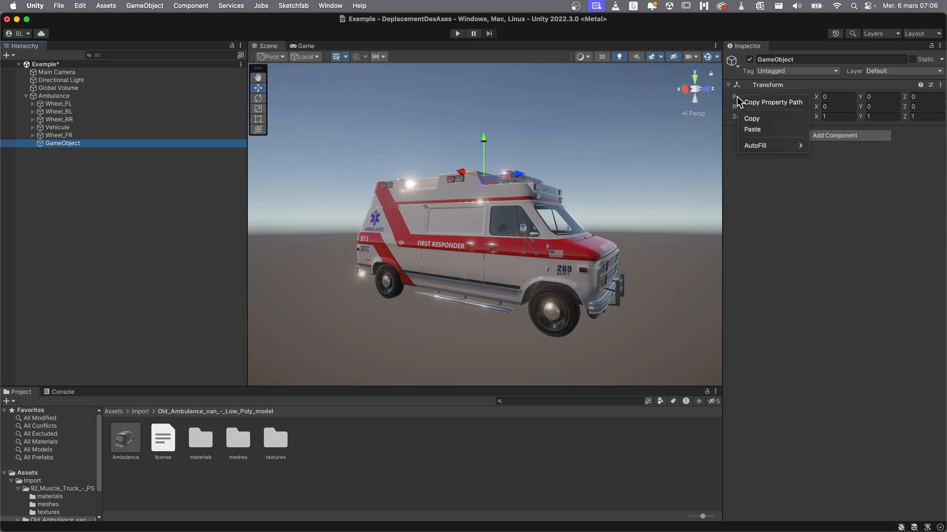
{"action": "left_click", "coordinate": [755, 130]}
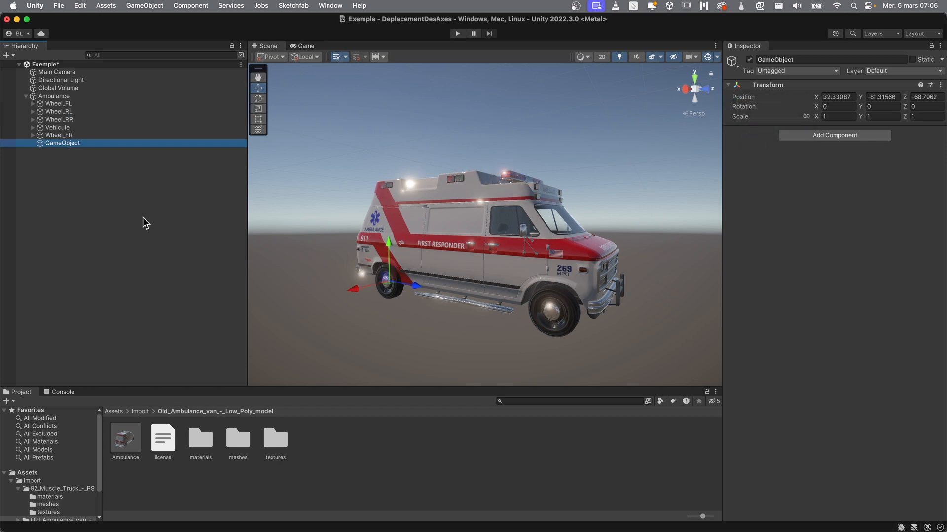
Compare the axes of Wheel_RR and the GameObject, and move Object_175 out of Wheel_RR into the GameObject
{"action": "left_click", "coordinate": [75, 119]}
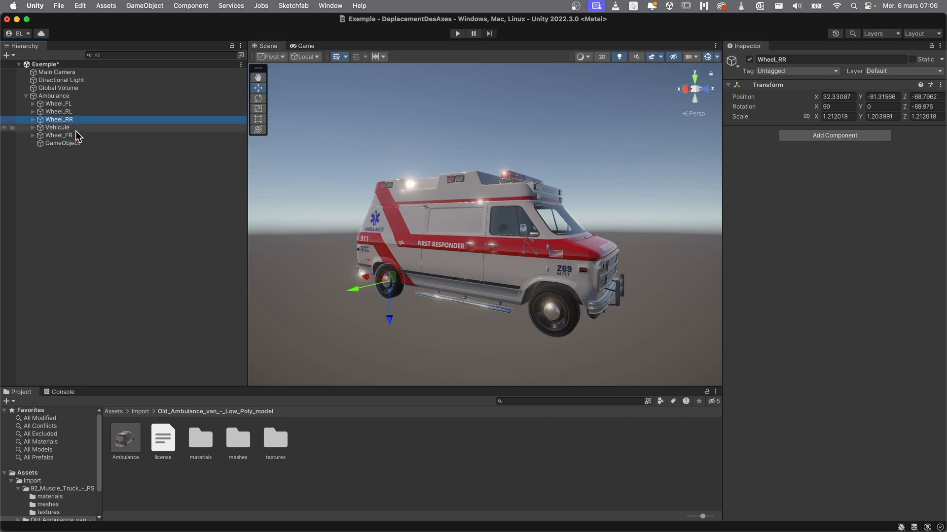
{"action": "left_click", "coordinate": [74, 144]}
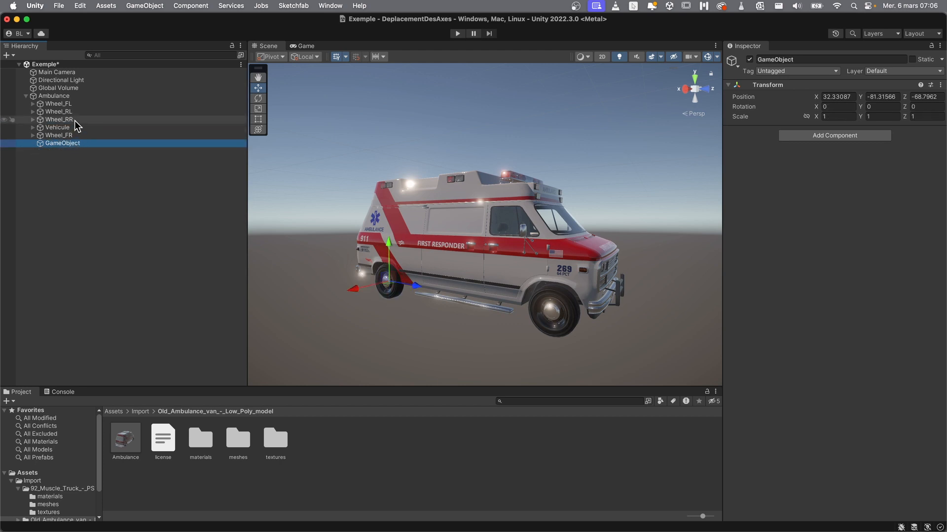
{"action": "left_click", "coordinate": [75, 120]}
{"action": "left_click", "coordinate": [74, 143]}
{"action": "left_click", "coordinate": [71, 120]}
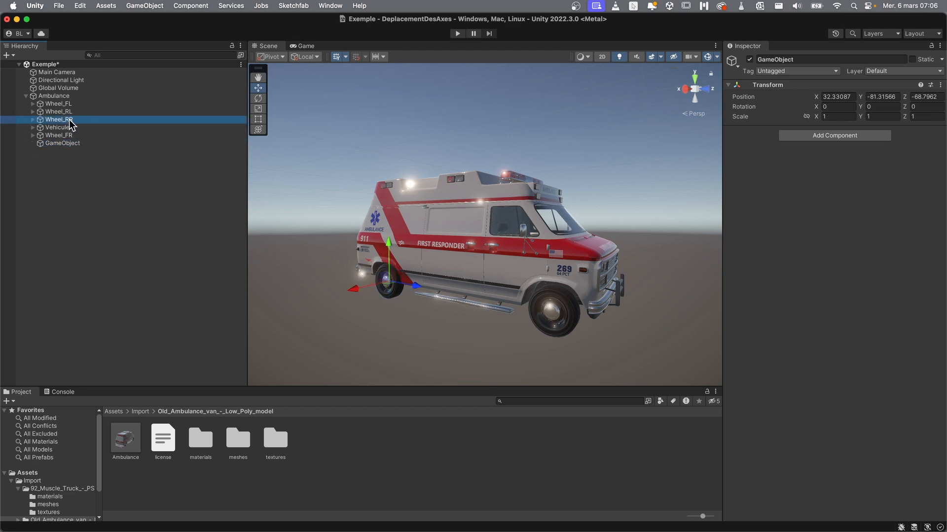
{"action": "left_click", "coordinate": [33, 119]}
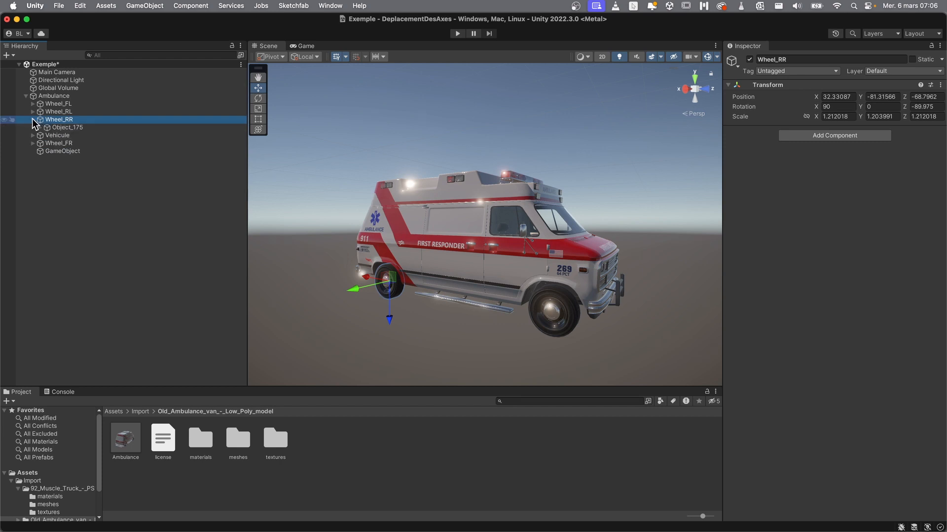
{"action": "left_click_drag", "start_coordinate": [67, 128], "coordinate": [69, 154]}
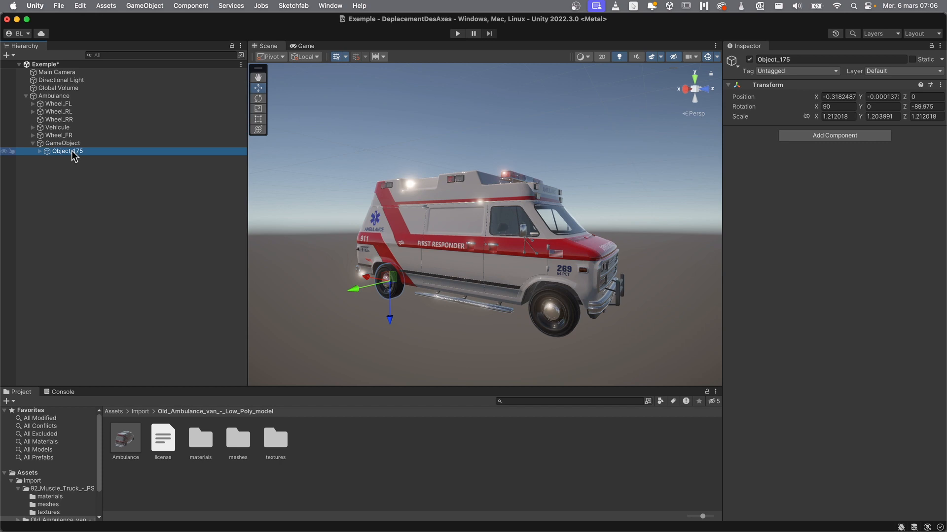
Copy the name of the emptied Wheel_RR object and delete that object
{"action": "left_click", "coordinate": [54, 144]}
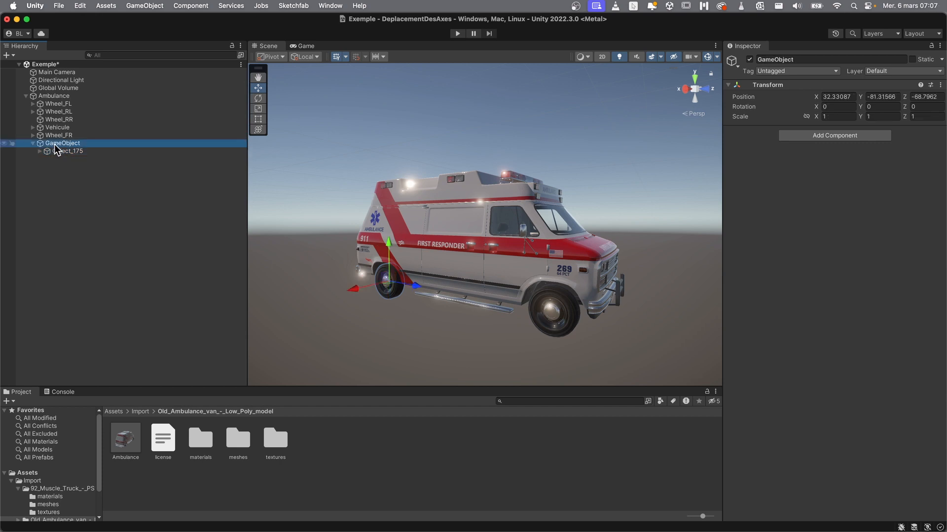
{"action": "left_click", "coordinate": [66, 120]}
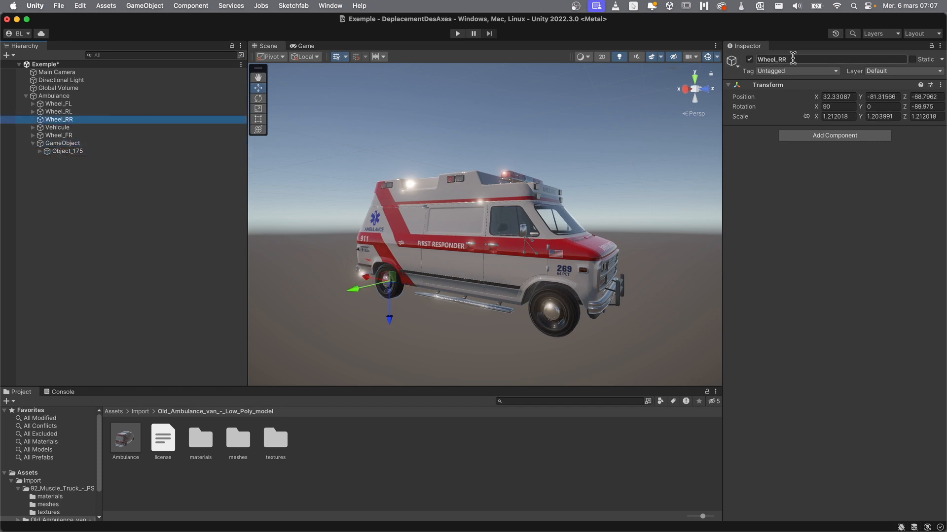
{"action": "left_click", "coordinate": [793, 59]}
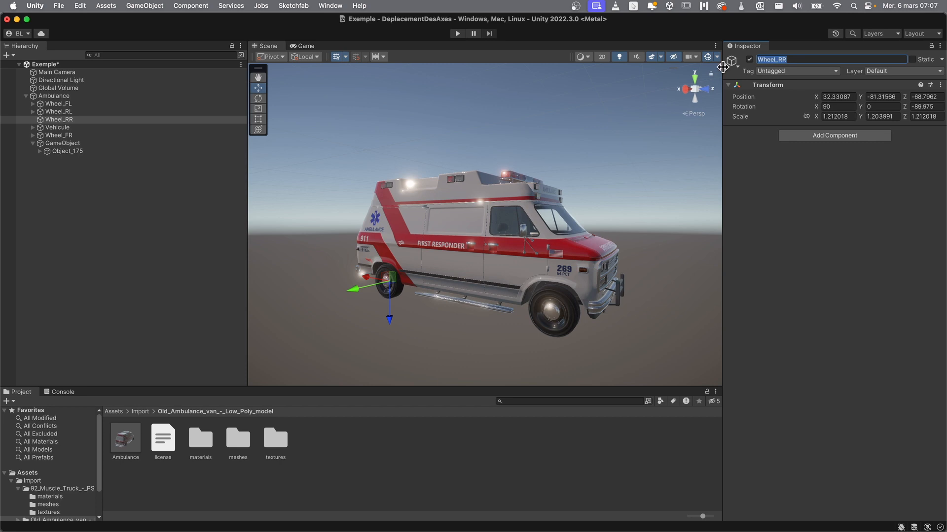
{"action": "left_click", "coordinate": [72, 120]}
{"action": "key", "text": "super+BackSpace"}
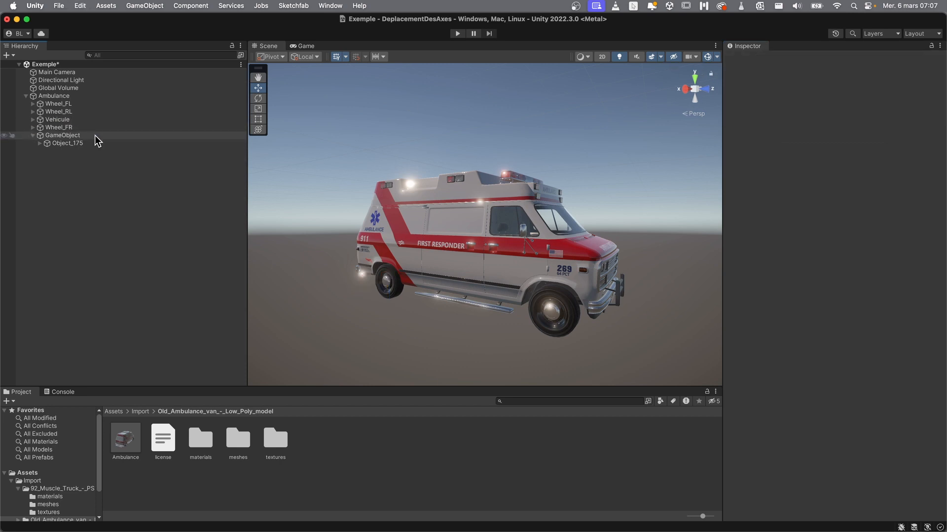
Rename the GameObject that contains Object_175 as Wheel_RR
{"action": "left_click", "coordinate": [86, 136]}
{"action": "left_click", "coordinate": [797, 59]}
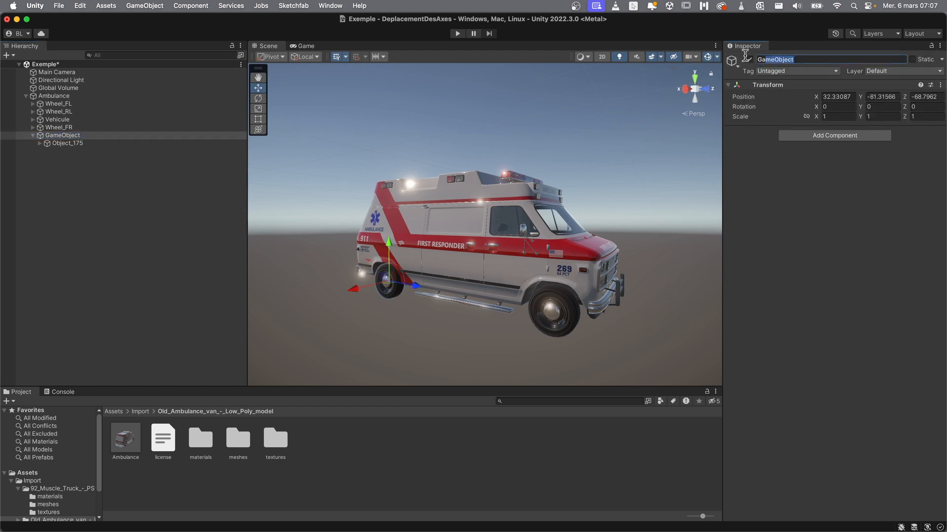
{"action": "key", "text": "super+v"}
{"action": "key", "text": "Return"}
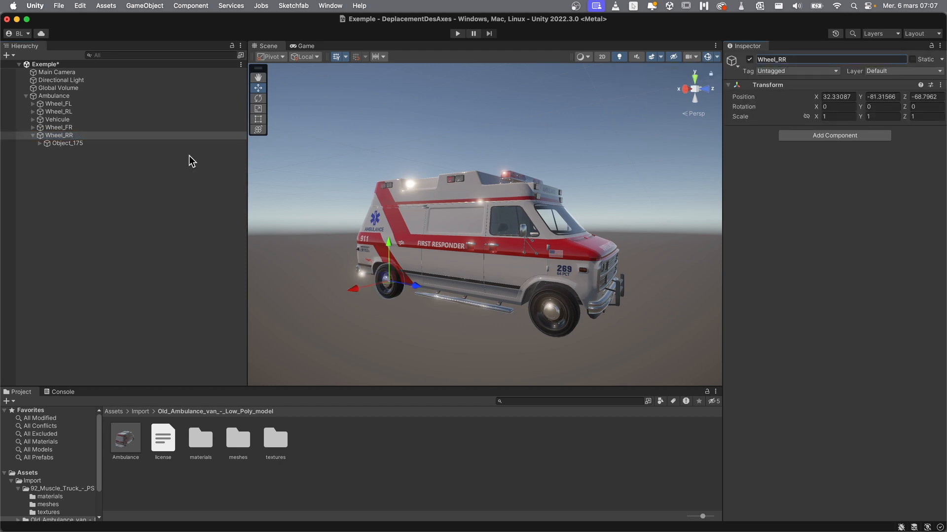
Compare the axes of all four wheel objects from both sides of the ambulance, and collapse the Wheel_RR hierarchy
{"action": "left_click", "coordinate": [58, 127]}
{"action": "left_click", "coordinate": [60, 135]}
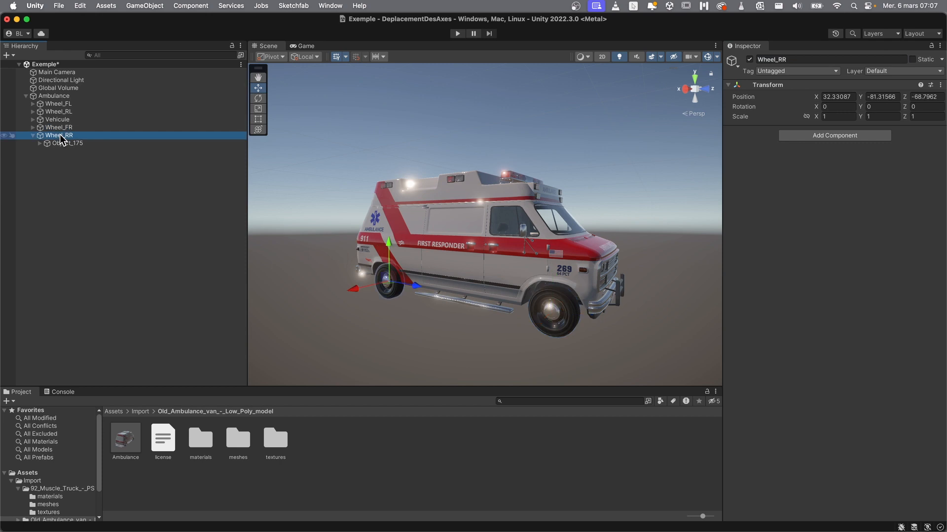
{"action": "left_click", "coordinate": [59, 104]}
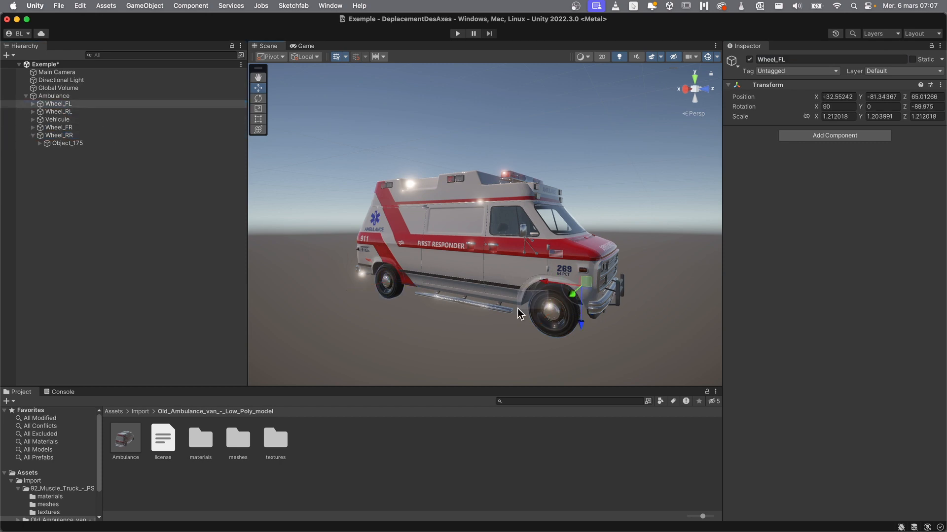
{"action": "left_click_drag", "start_coordinate": [564, 292], "coordinate": [345, 286], "text": "alt"}
{"action": "left_click_drag", "start_coordinate": [503, 277], "coordinate": [404, 271], "text": "alt"}
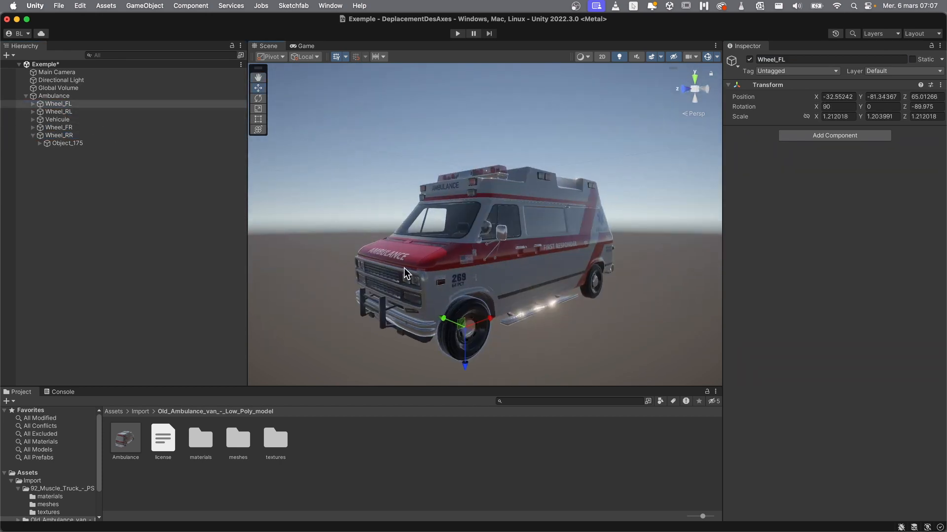
{"action": "left_click", "coordinate": [69, 112]}
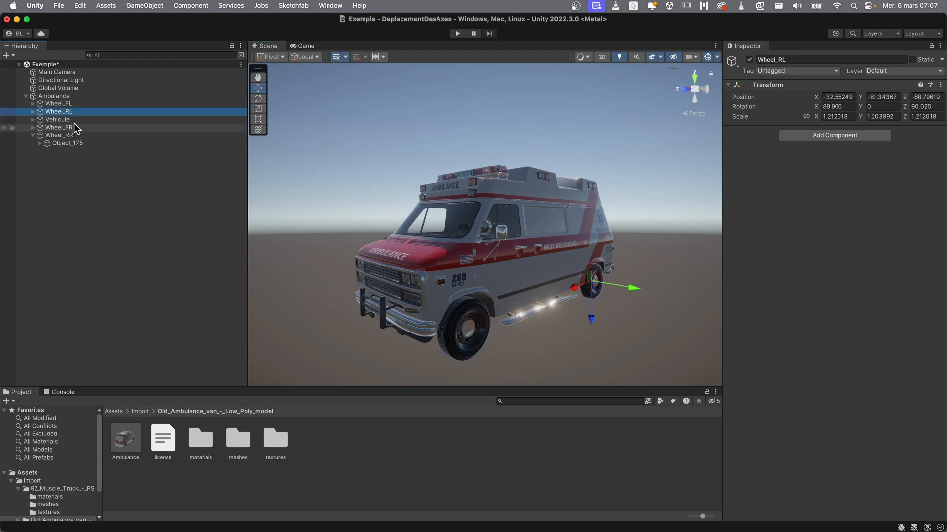
{"action": "left_click", "coordinate": [58, 135]}
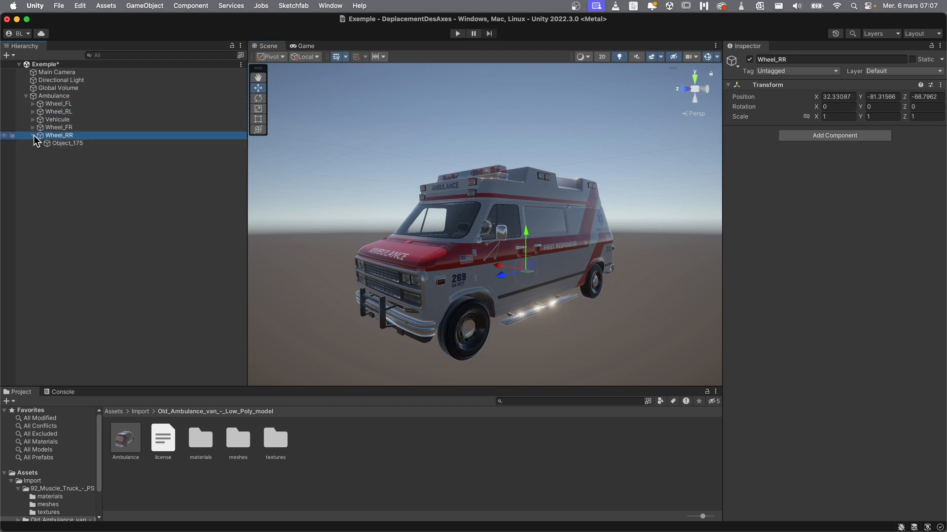
{"action": "left_click", "coordinate": [33, 135]}
{"action": "left_click", "coordinate": [91, 170]}
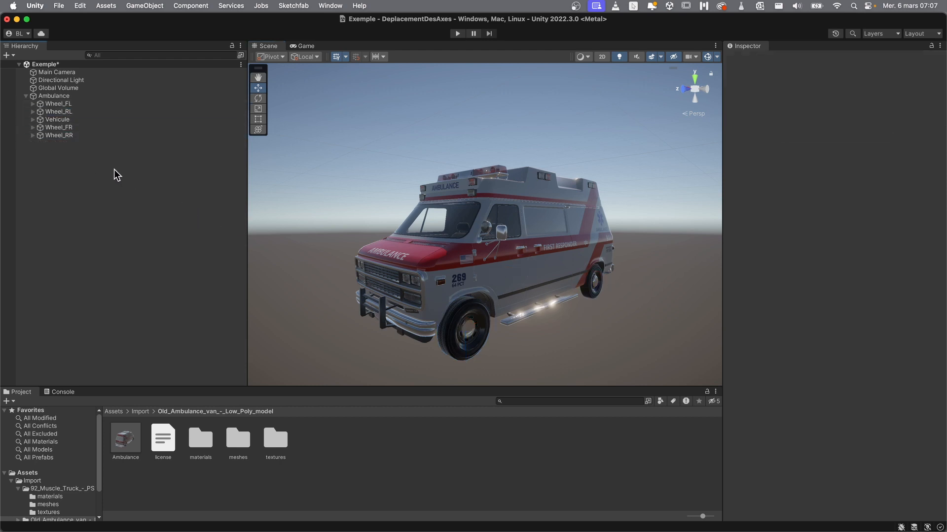
Check the axis orientation of Vehicule, Wheel_RR and the Ambulance parent
{"action": "right_click", "coordinate": [85, 186]}
{"action": "left_click", "coordinate": [73, 120]}
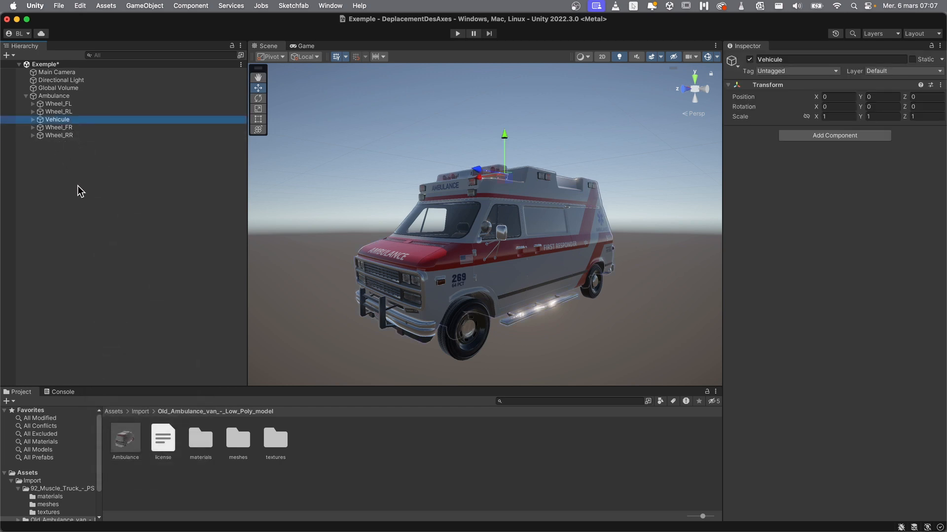
{"action": "left_click", "coordinate": [78, 185]}
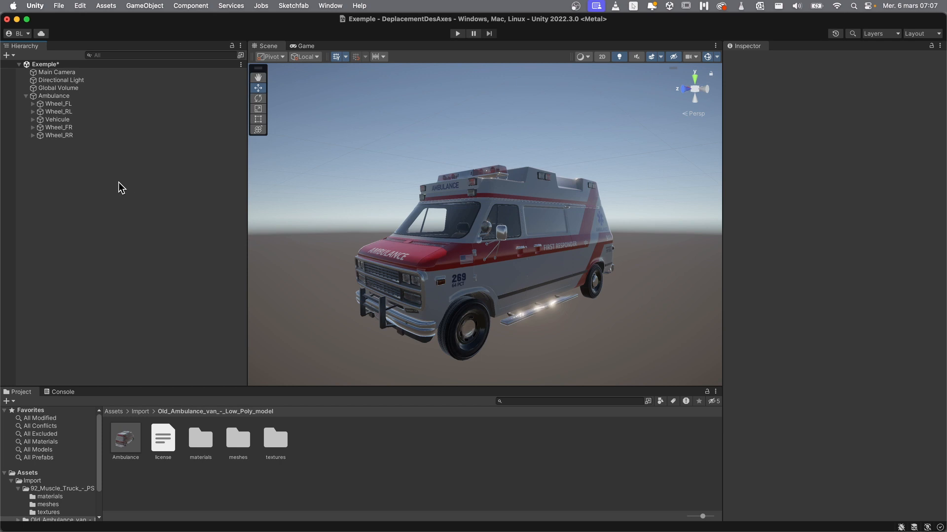
{"action": "left_click", "coordinate": [59, 136]}
{"action": "left_click_drag", "start_coordinate": [279, 259], "coordinate": [394, 301], "text": "alt"}
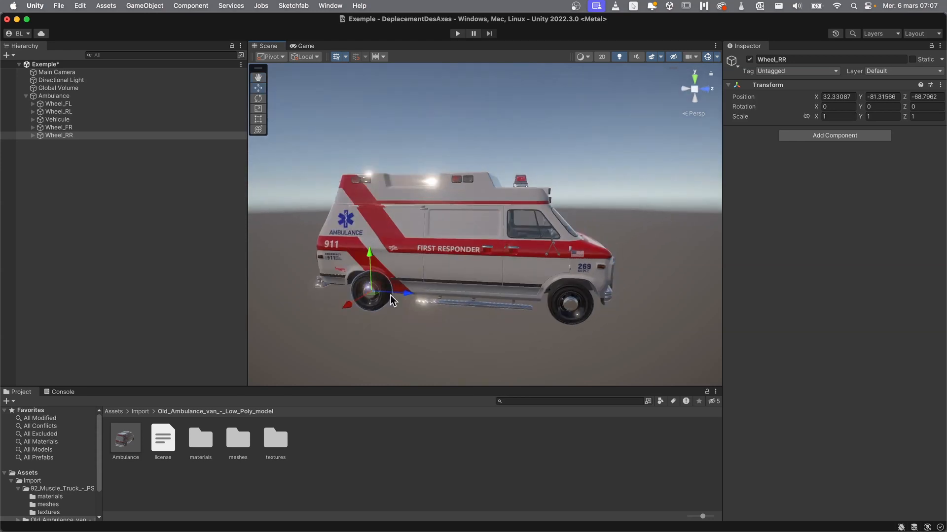
{"action": "left_click", "coordinate": [50, 96]}
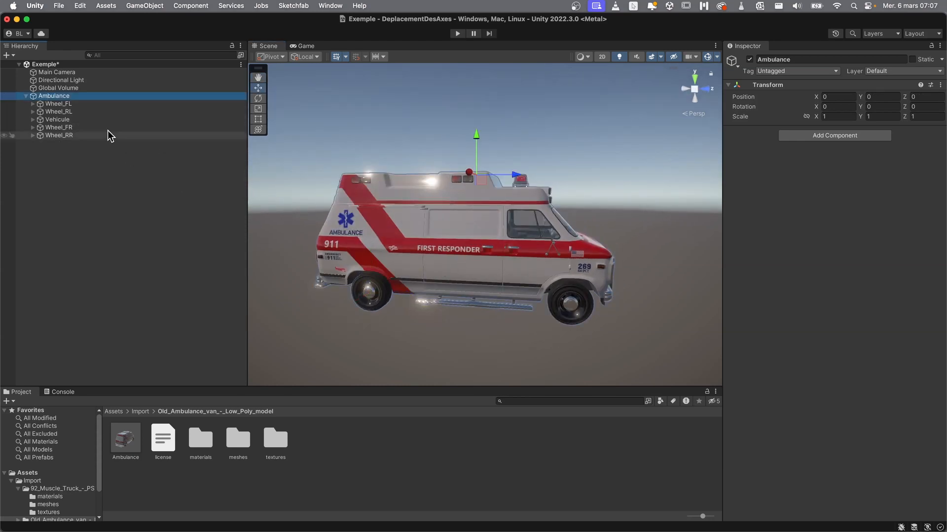
Inspect the axes of Headlights and Roofrack inside Vehicule, and those of Wheel_FR at the front right wheel
{"action": "left_click", "coordinate": [32, 119]}
{"action": "left_click", "coordinate": [69, 174]}
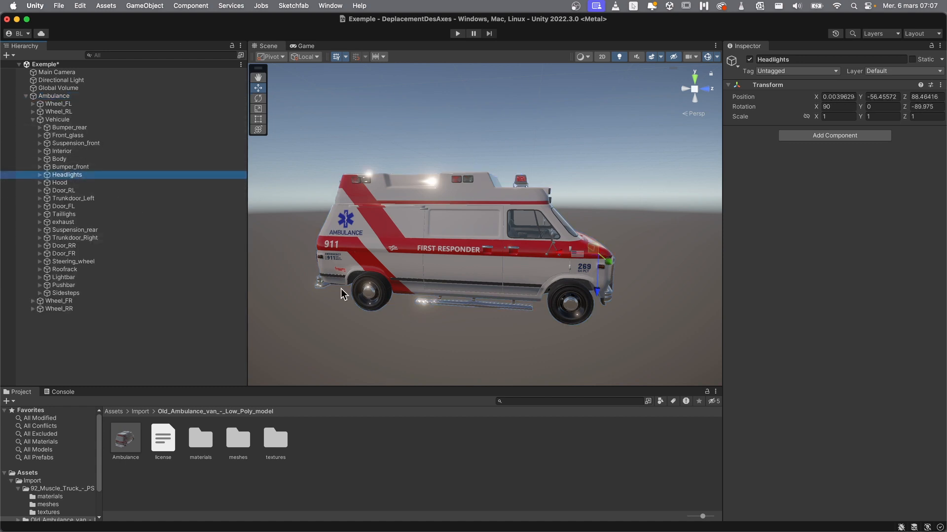
{"action": "left_click", "coordinate": [88, 266]}
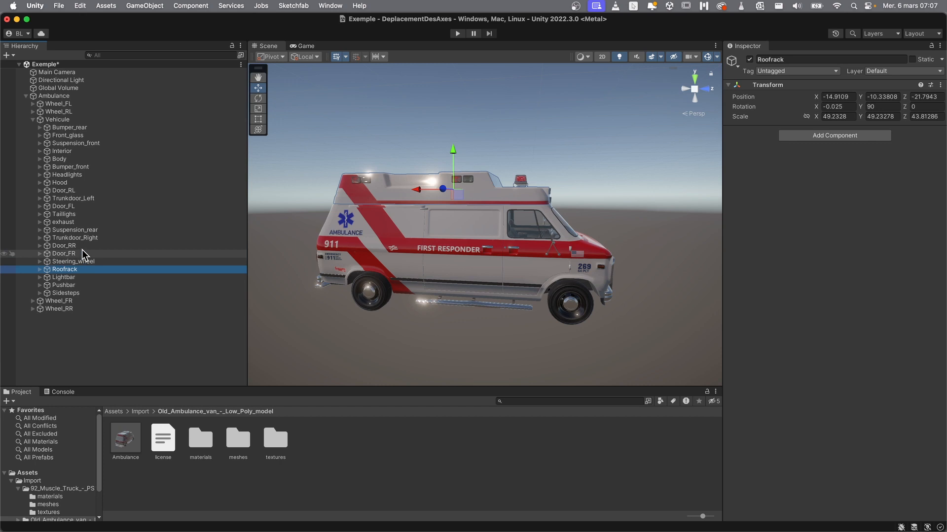
{"action": "left_click", "coordinate": [32, 120]}
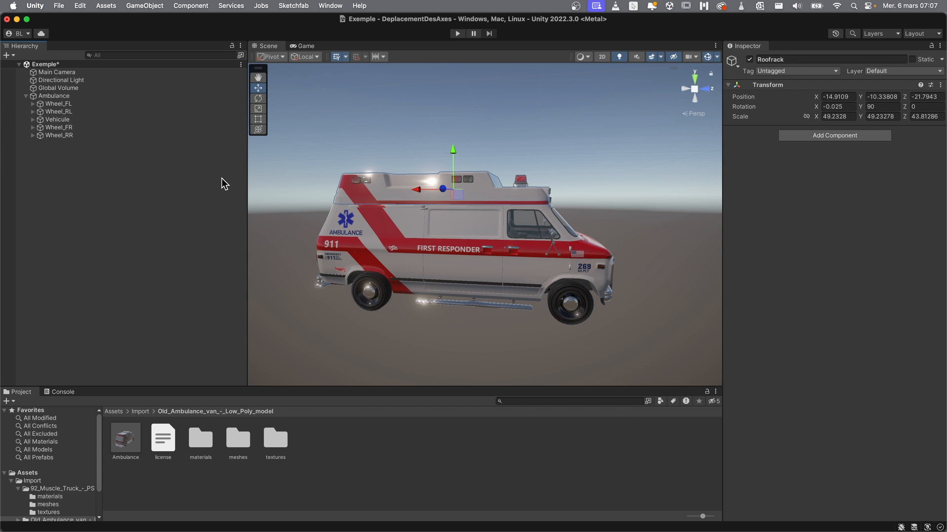
{"action": "left_click", "coordinate": [76, 129]}
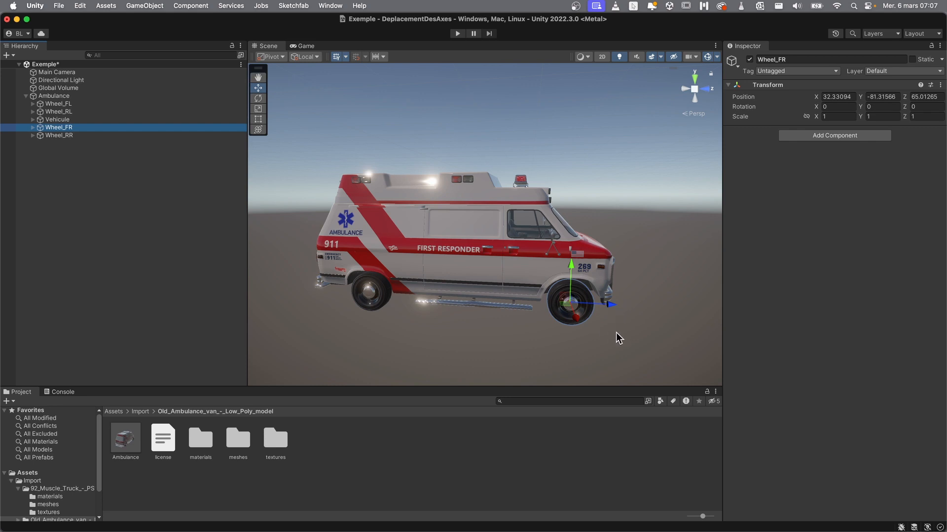
{"action": "left_click_drag", "start_coordinate": [617, 335], "coordinate": [565, 342], "text": "alt"}
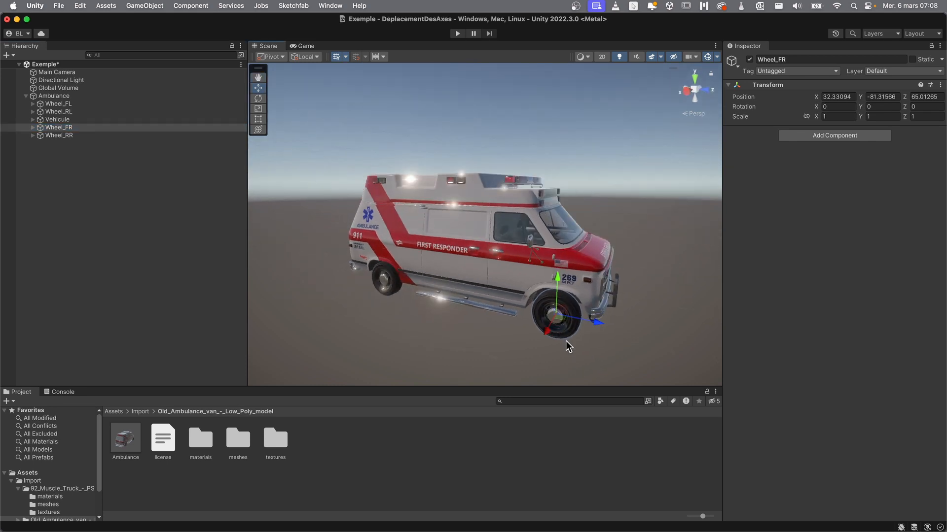